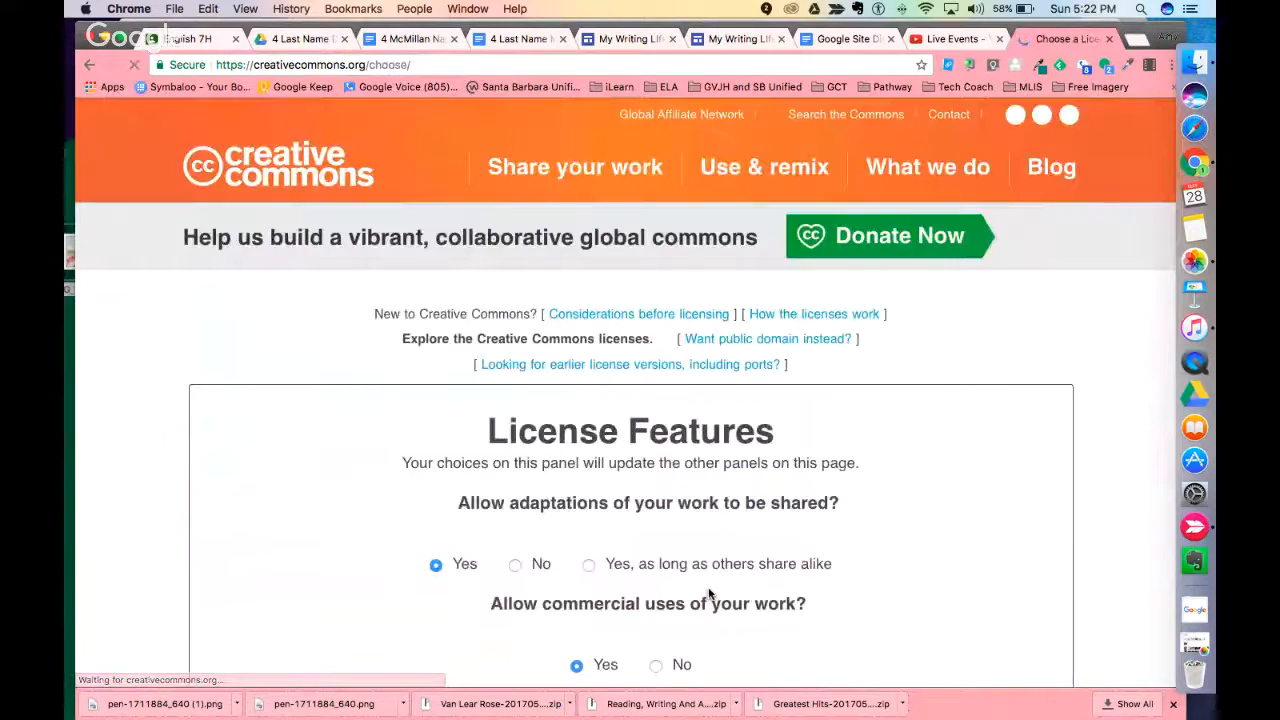
Step: Disallow commercial uses of the work in the Creative Commons license features
scroll(712, 480, "down", 3)
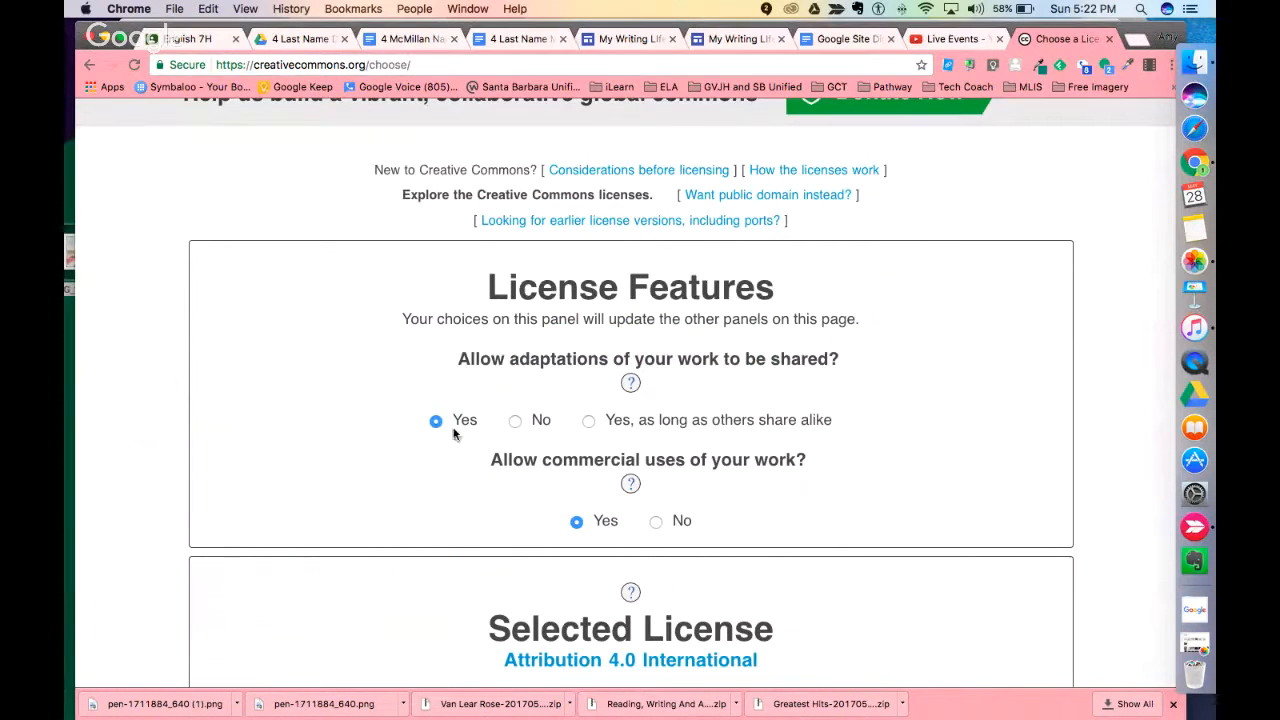
left_click(656, 522)
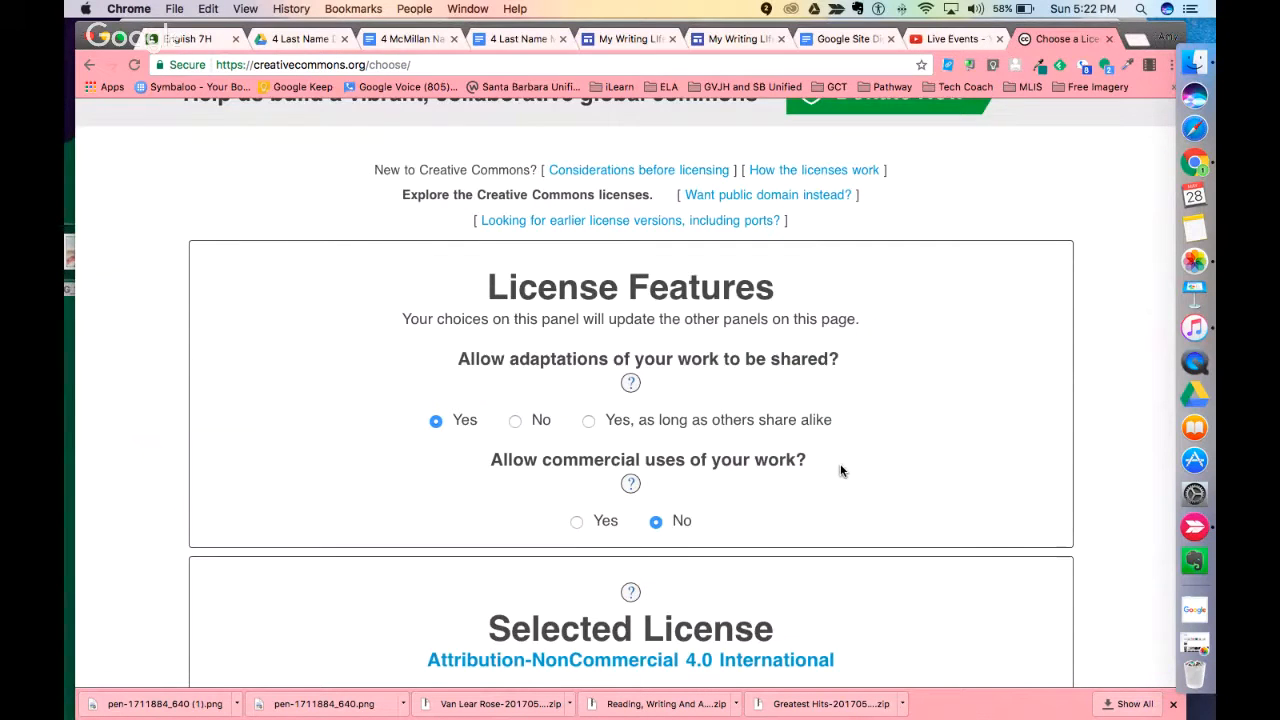
Step: Fill in the attribution details with the title "My Writing Life" and the attribution name "Room 402 Productions"
scroll(840, 472, "down", 3)
scroll(840, 472, "down", 5)
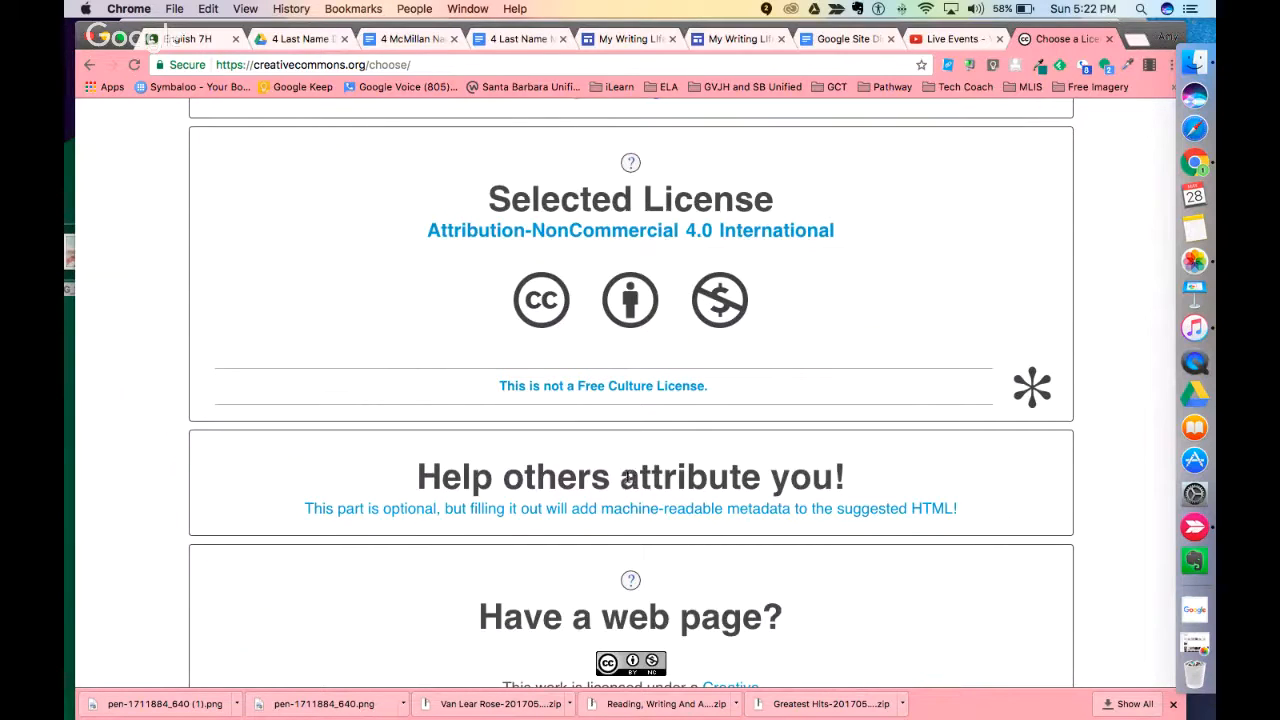
left_click(735, 511)
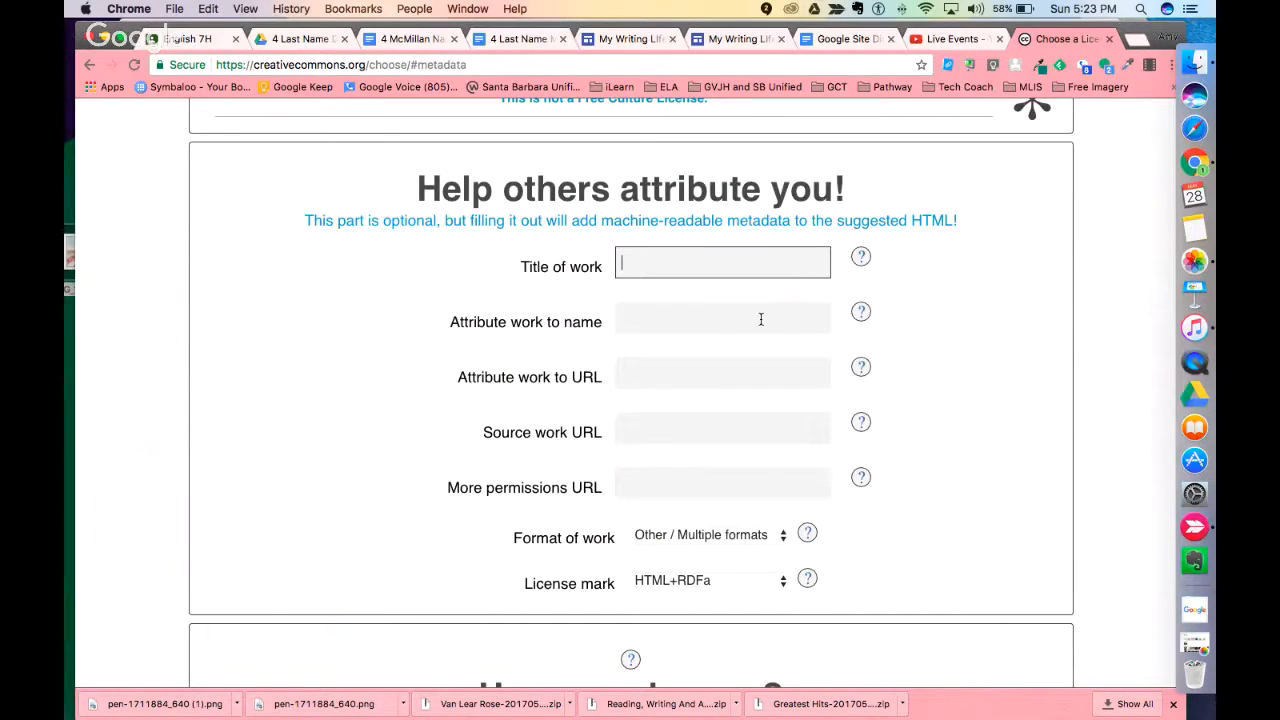
type("My Writing Life")
left_click(740, 310)
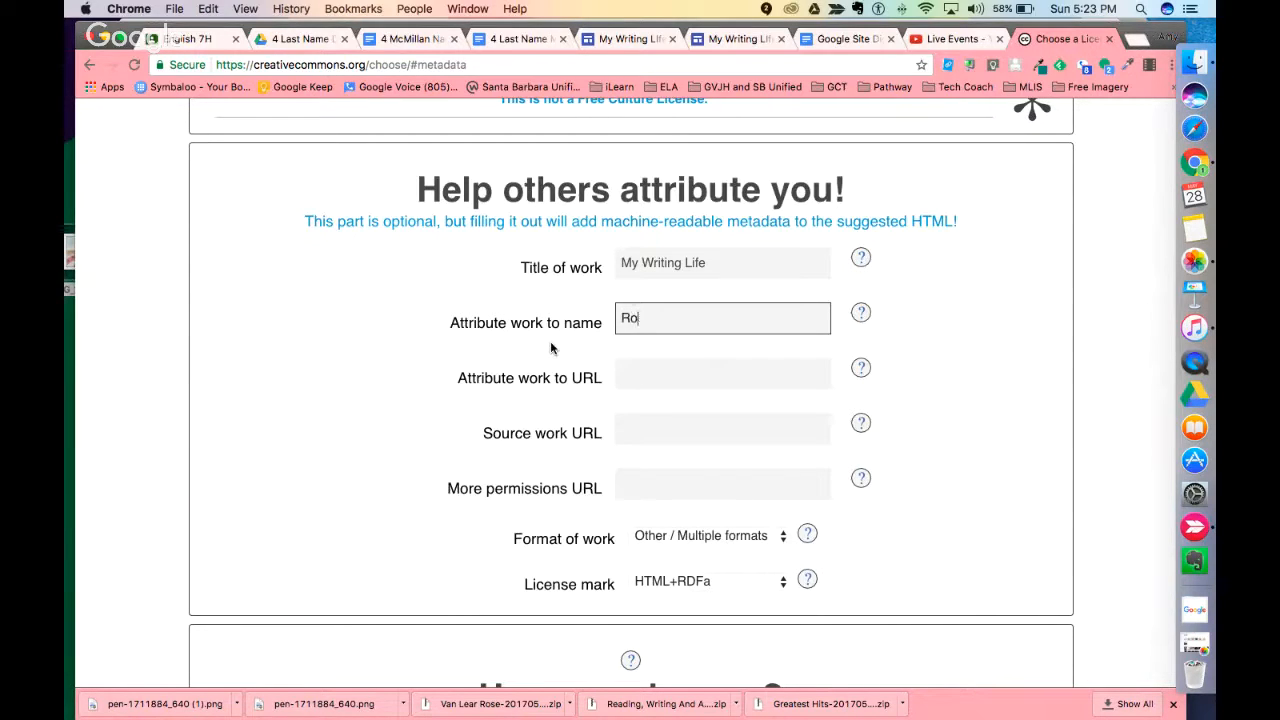
type("402 Productions")
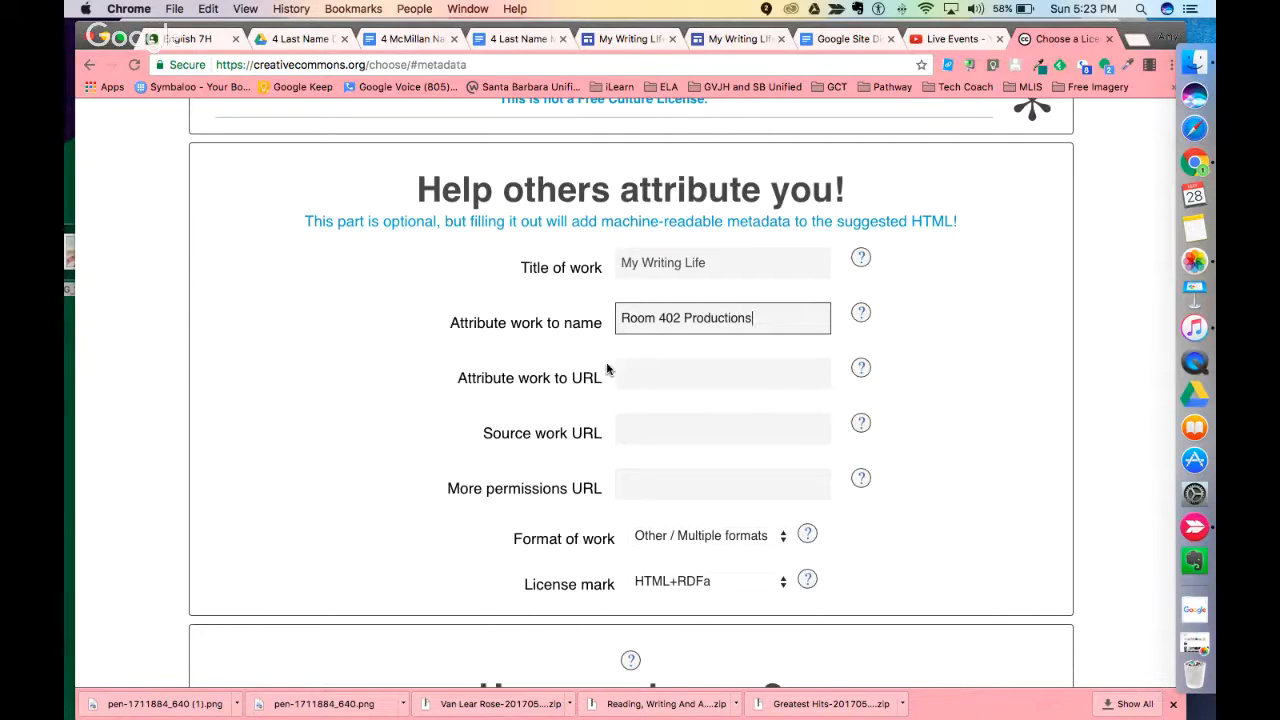
Step: Capture a screenshot of the generated license badge and its "My Writing Life by Room 402 Productions" license statement
scroll(612, 370, "down", 2)
scroll(617, 375, "down", 8)
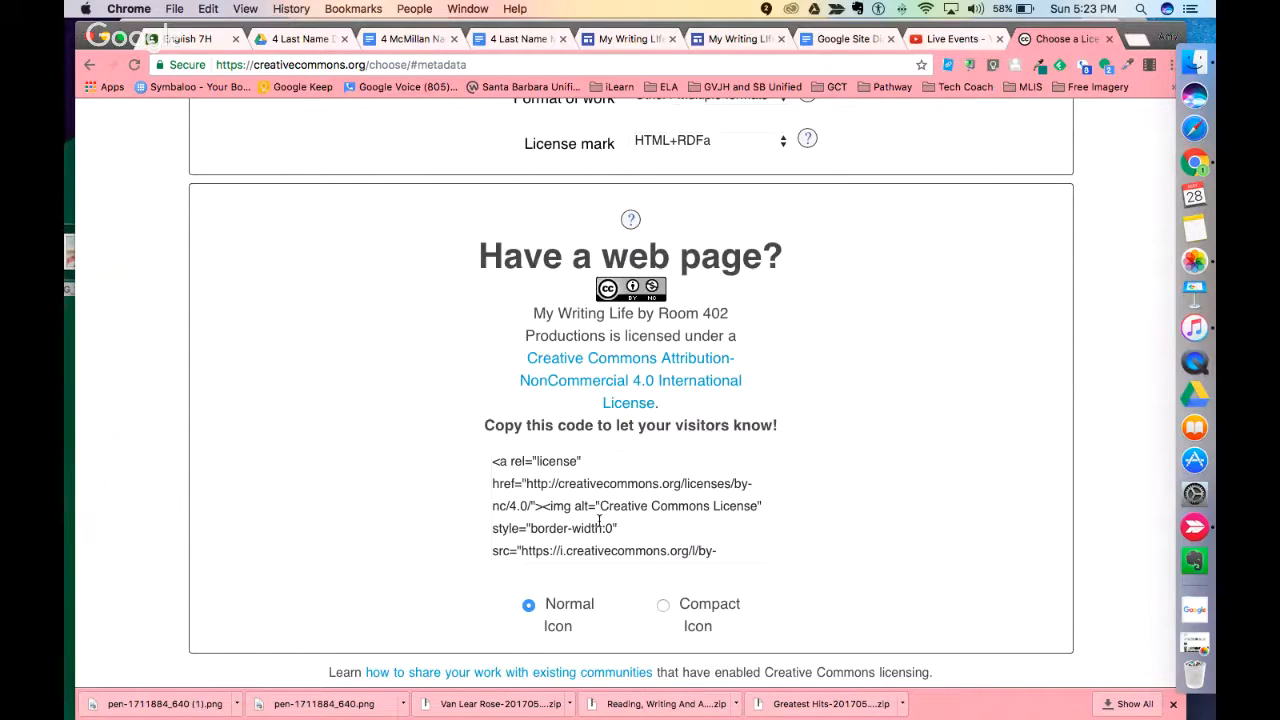
scroll(875, 290, "down", 3)
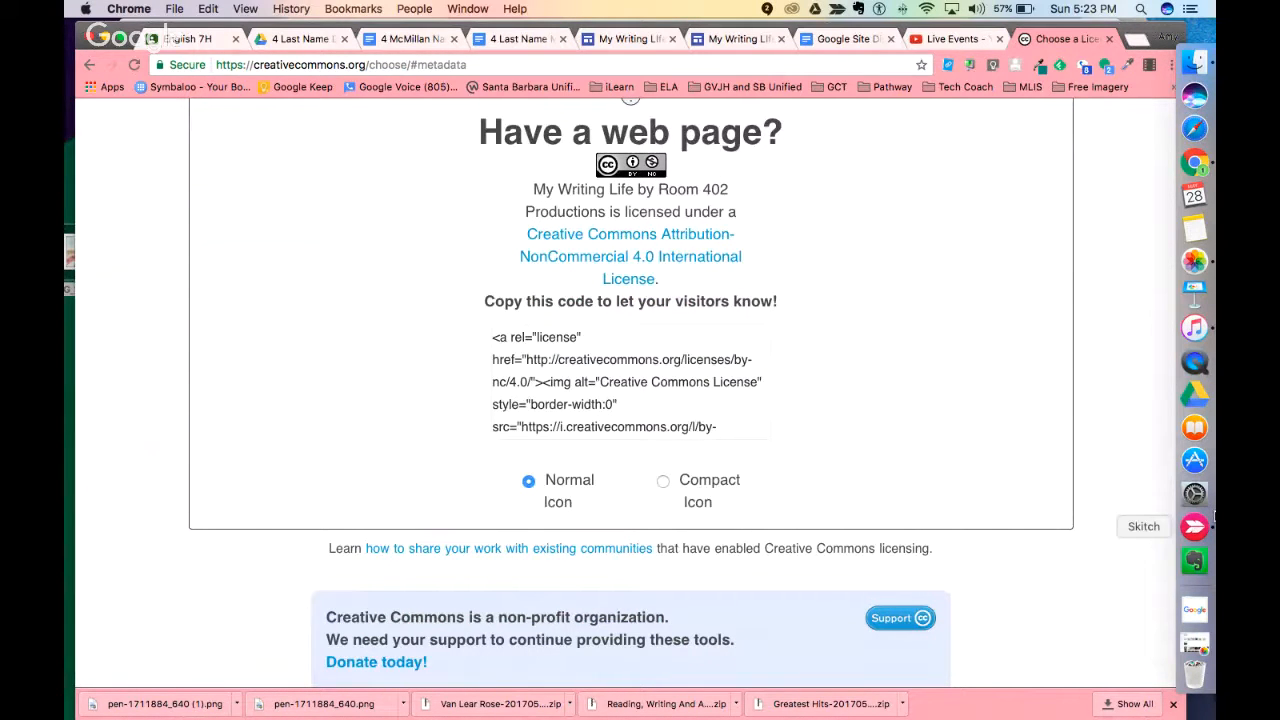
left_click(1210, 520)
double_click(508, 146)
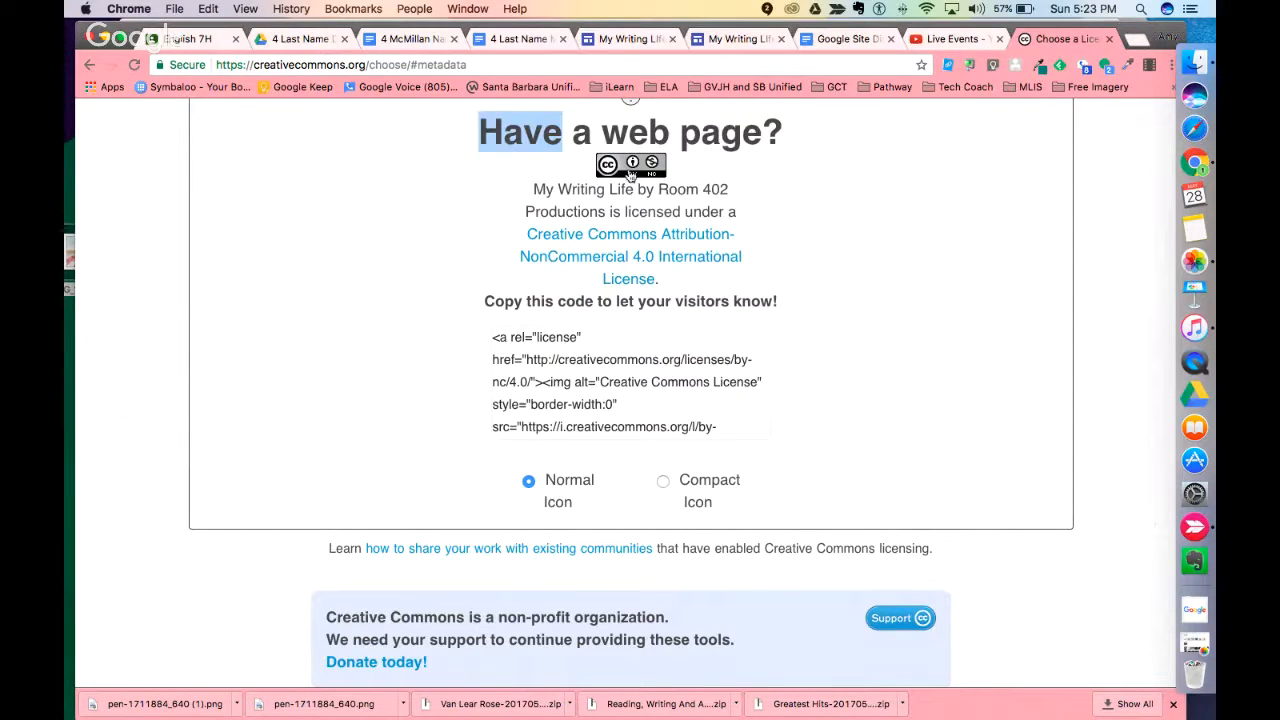
left_click(802, 194)
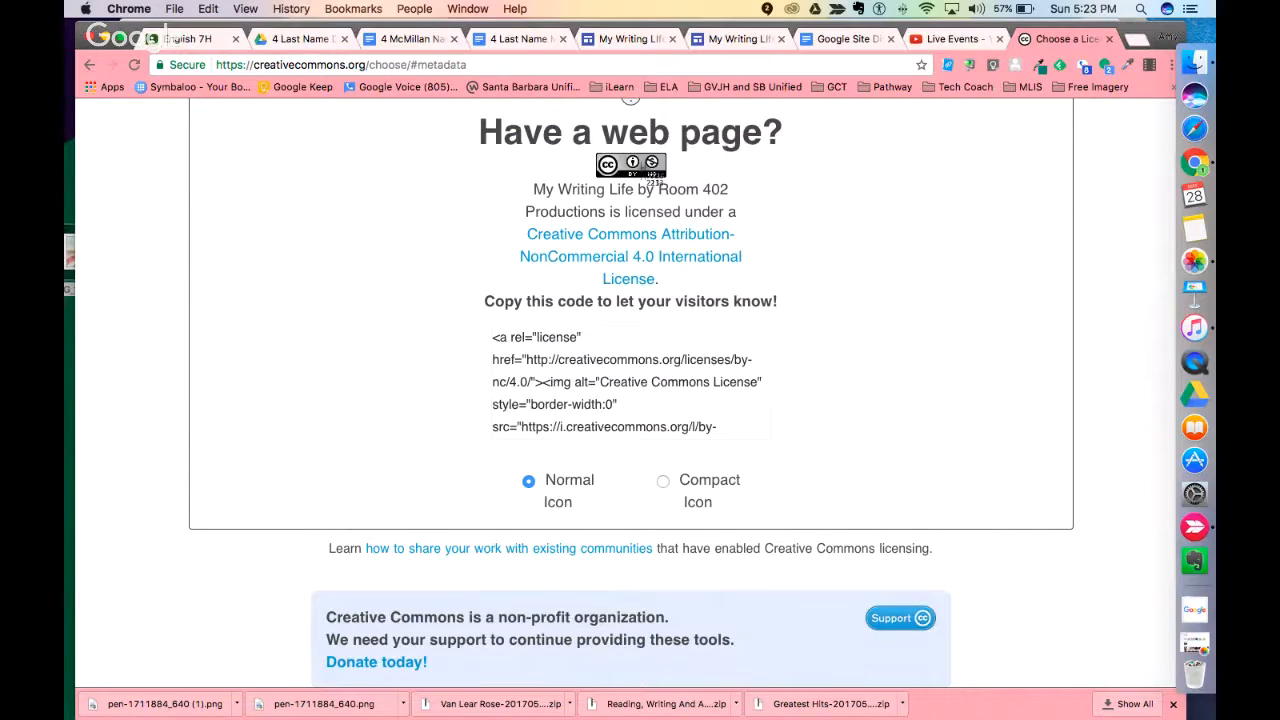
left_click_drag(495, 147, 762, 296)
Step: Switch to the My Writing Life site editor and upload the image "Screen Shot 2017-05-28 at 5.23.46 PM" to the Home page
left_click(615, 42)
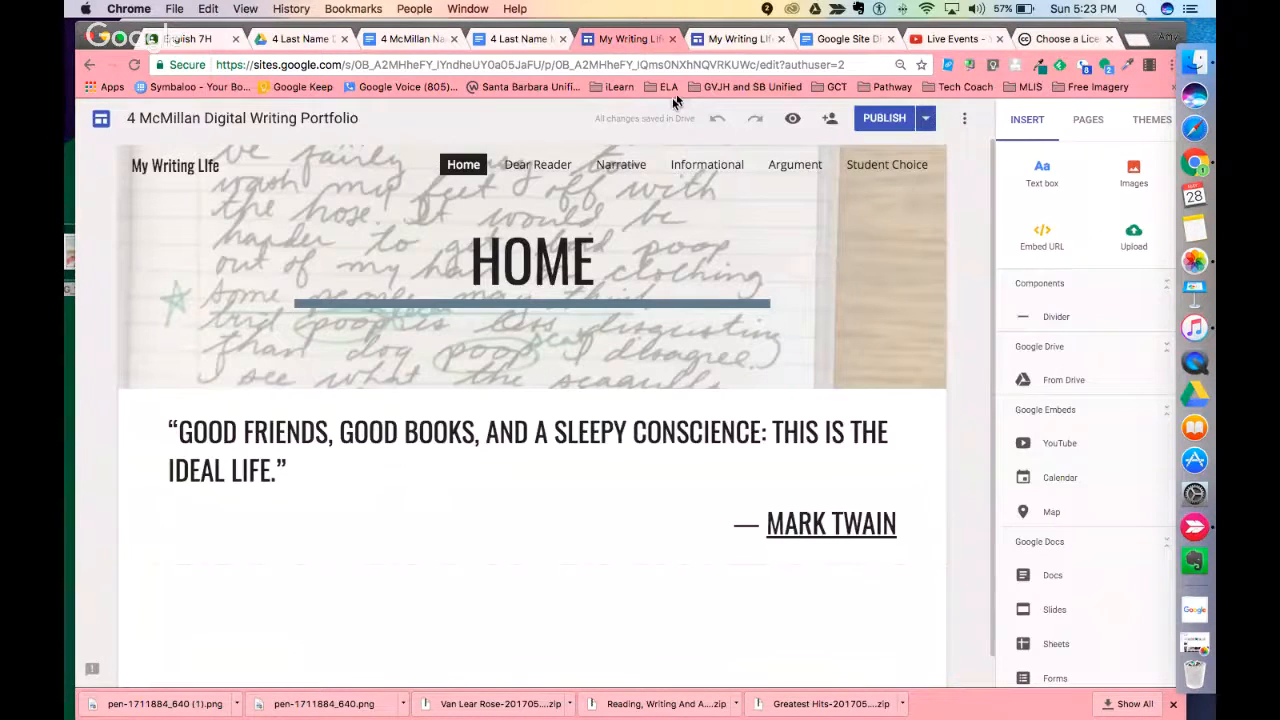
scroll(932, 228, "down", 1)
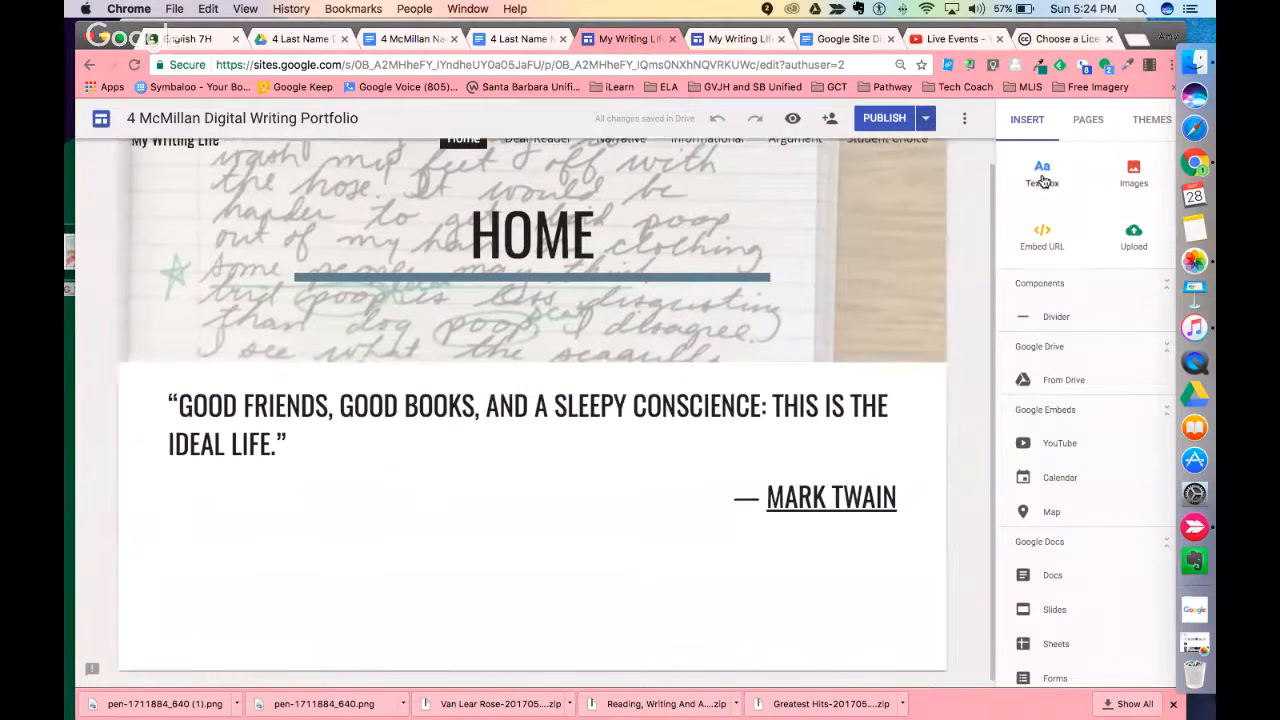
left_click(1131, 242)
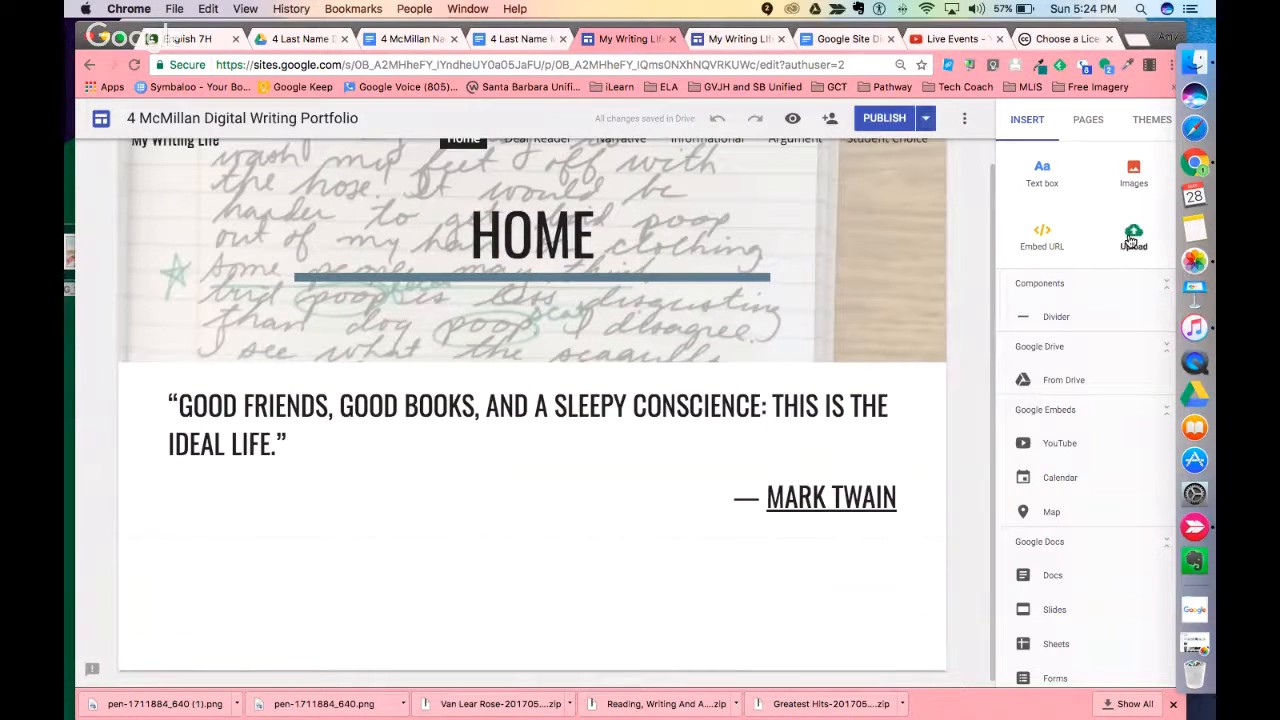
left_click(574, 223)
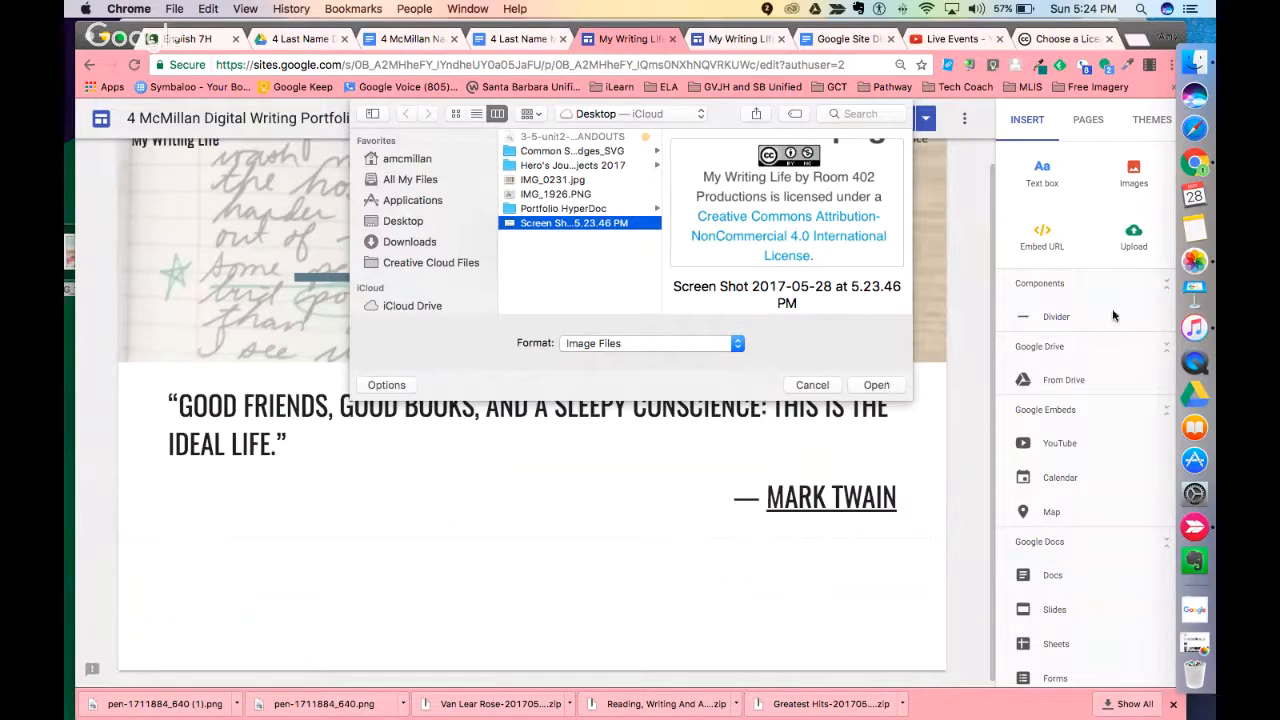
left_click(872, 386)
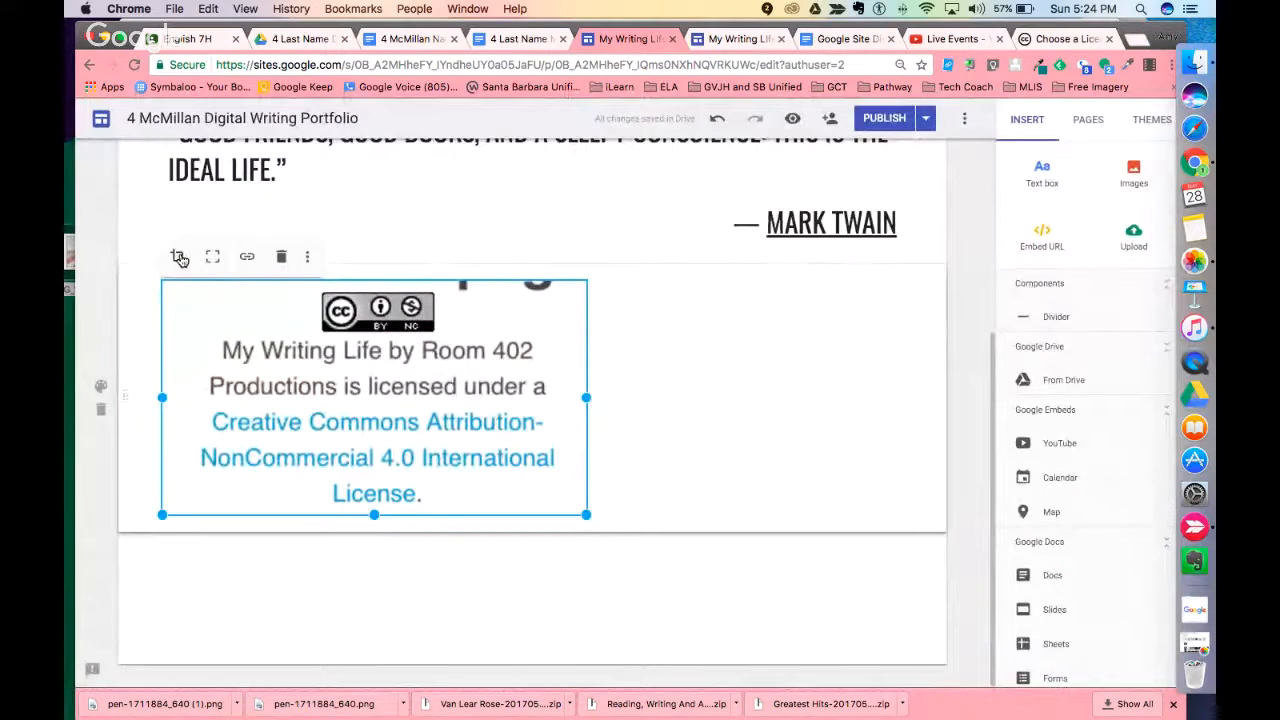
Step: Try to crop the leftover heading text off the uploaded license image by zooming it in slightly
left_click(176, 261)
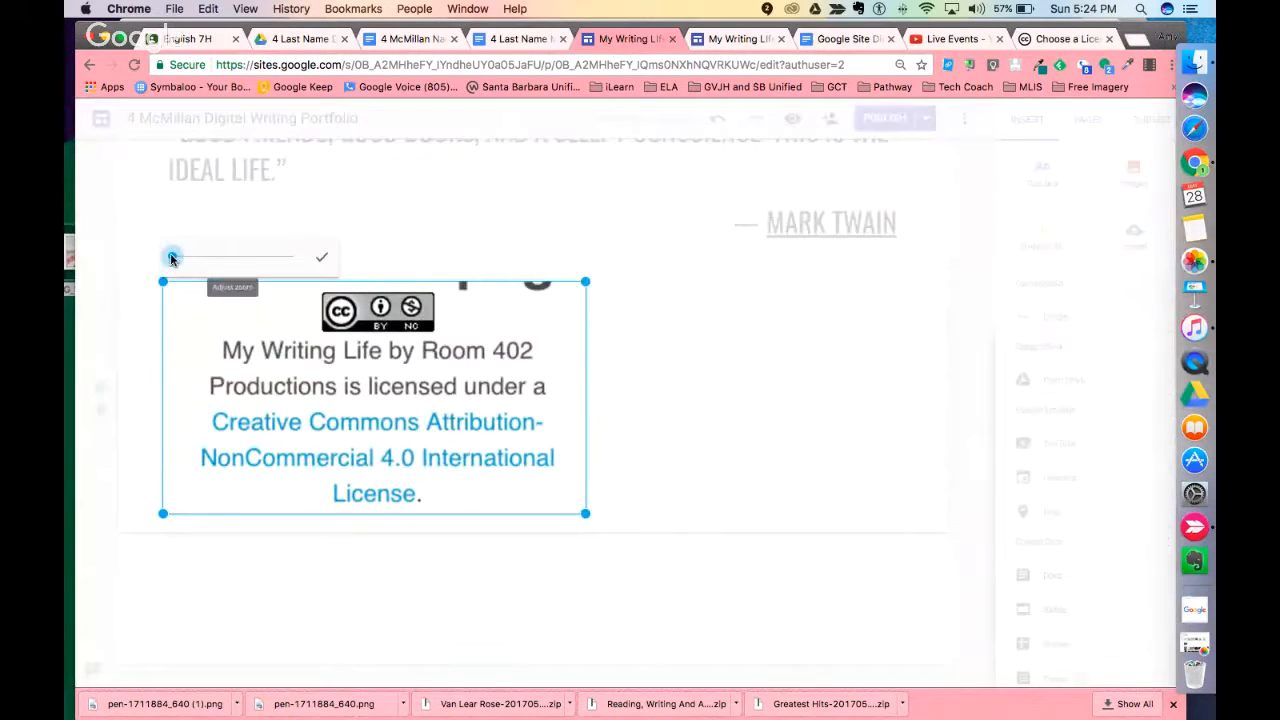
left_click_drag(170, 257, 173, 259)
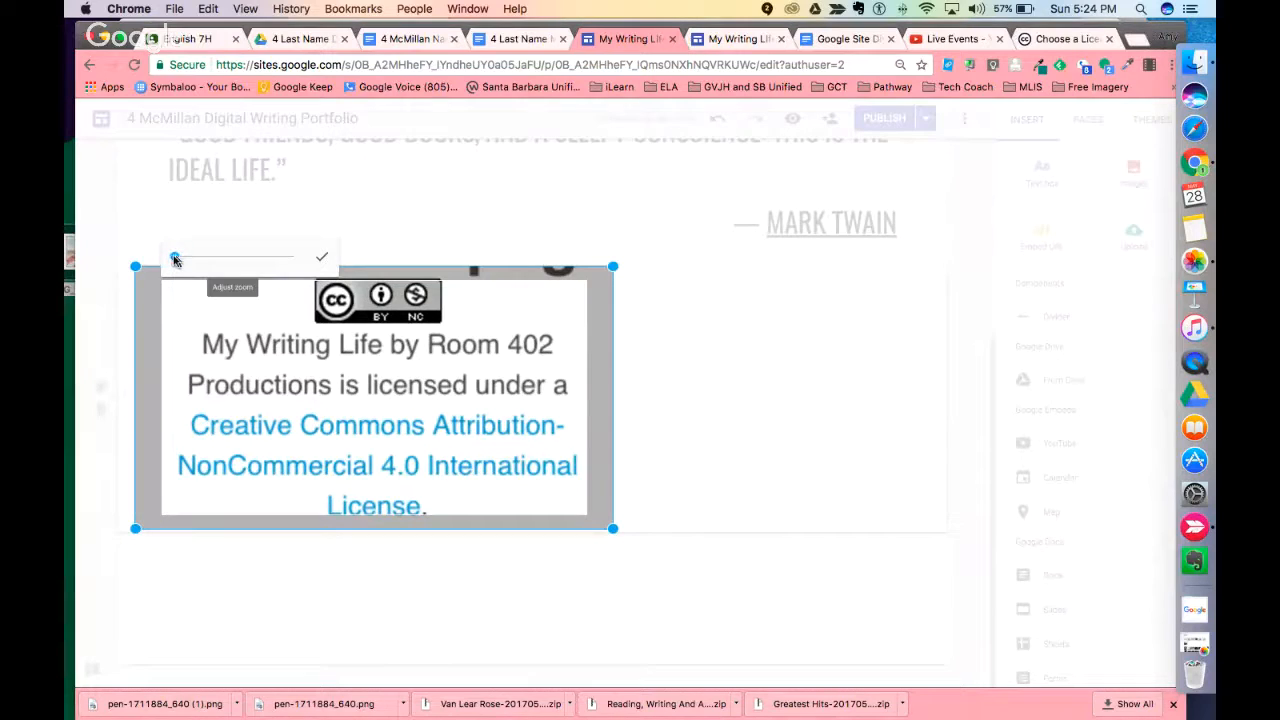
left_click(321, 257)
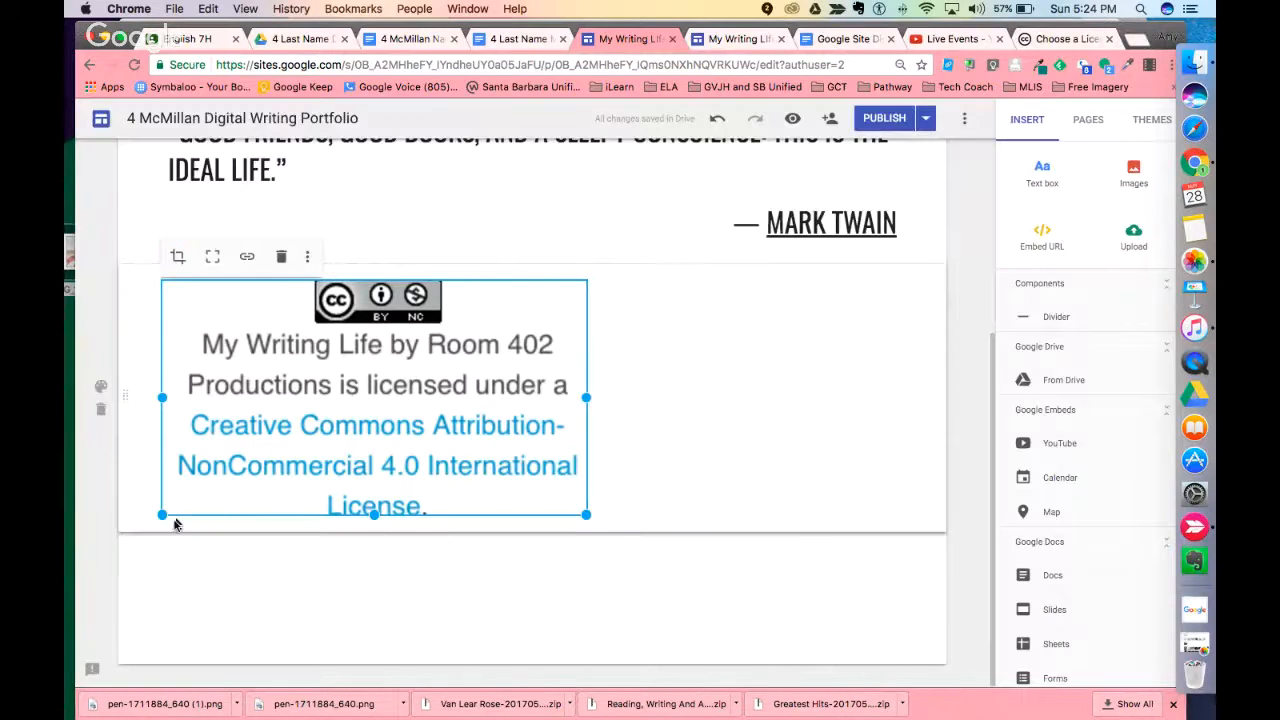
Step: Shrink the license image, removing its crop, and centre it in the section below the Mark Twain quote
left_click_drag(165, 511, 358, 447)
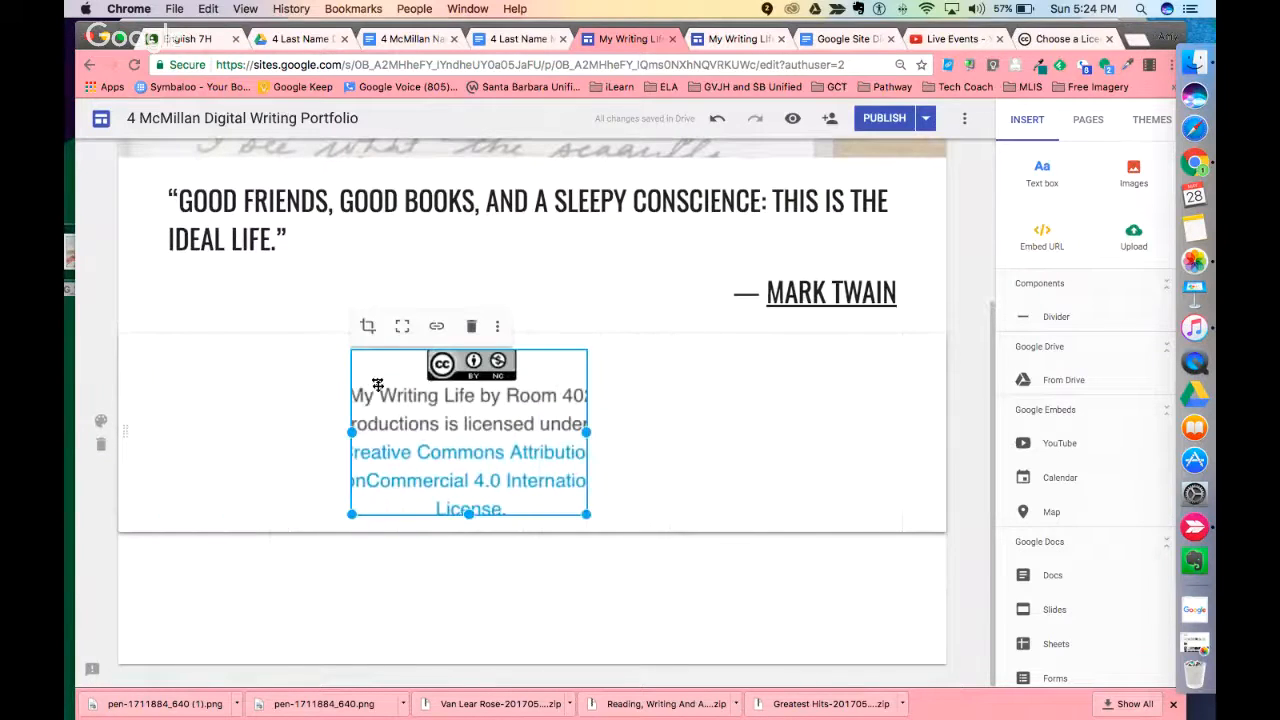
left_click(403, 326)
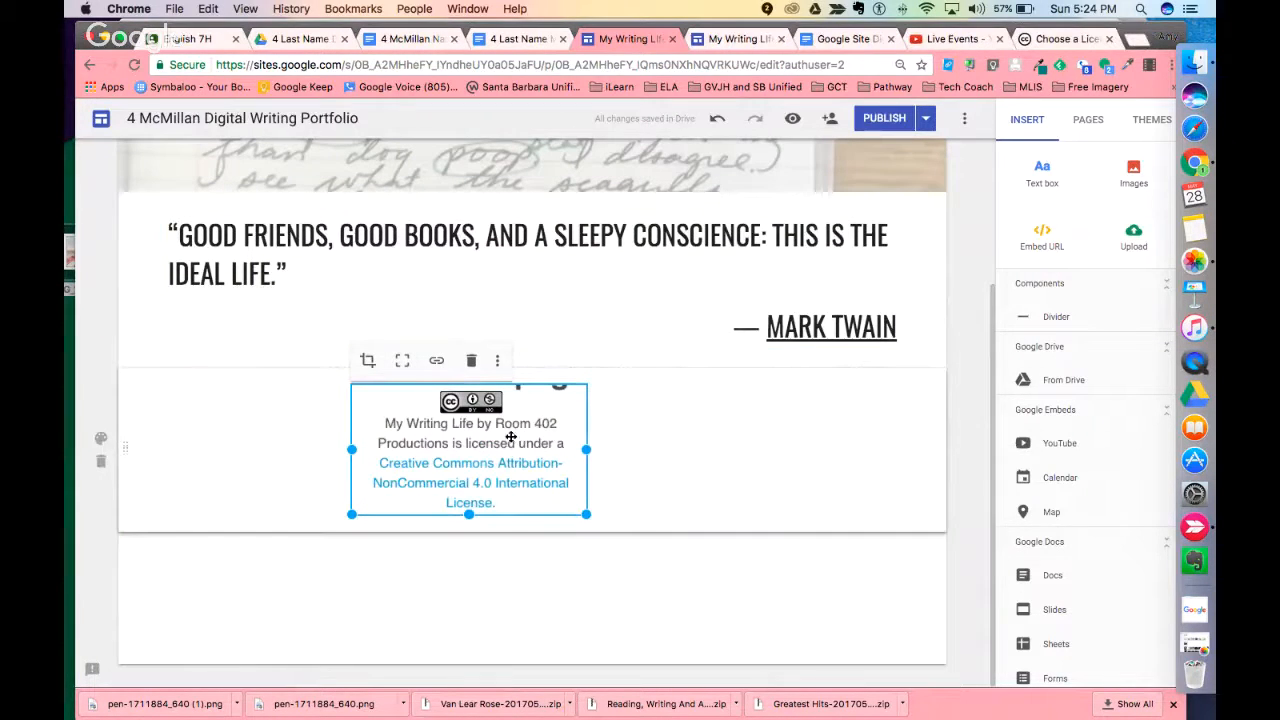
left_click_drag(510, 437, 537, 420)
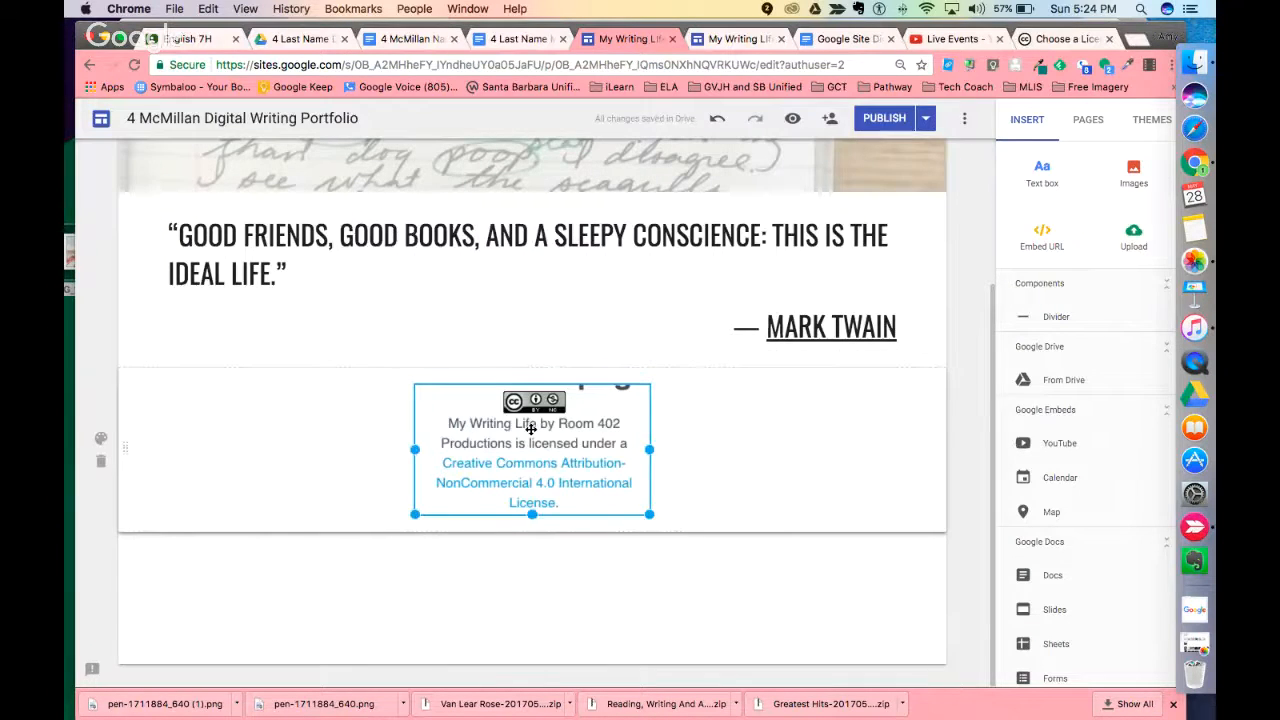
Step: Crop the centred license image with a slight zoom so the leftover heading text above the badge is cut off
double_click(495, 417)
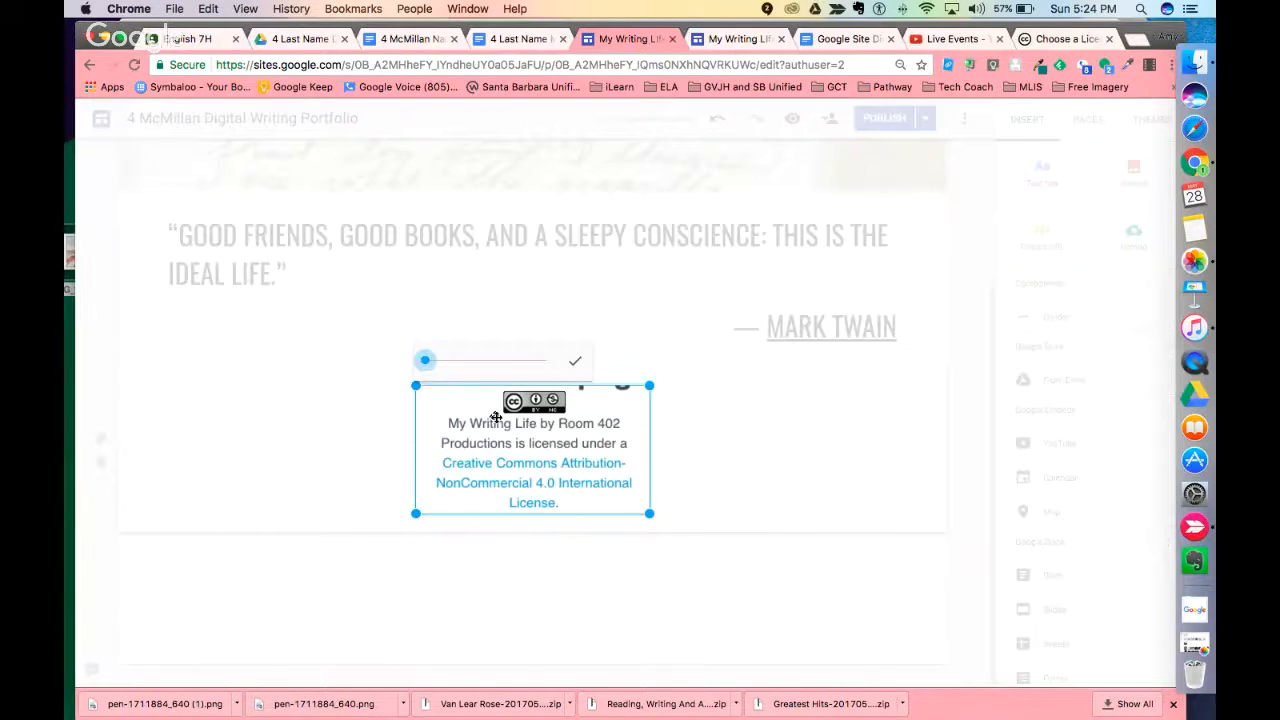
left_click(428, 362)
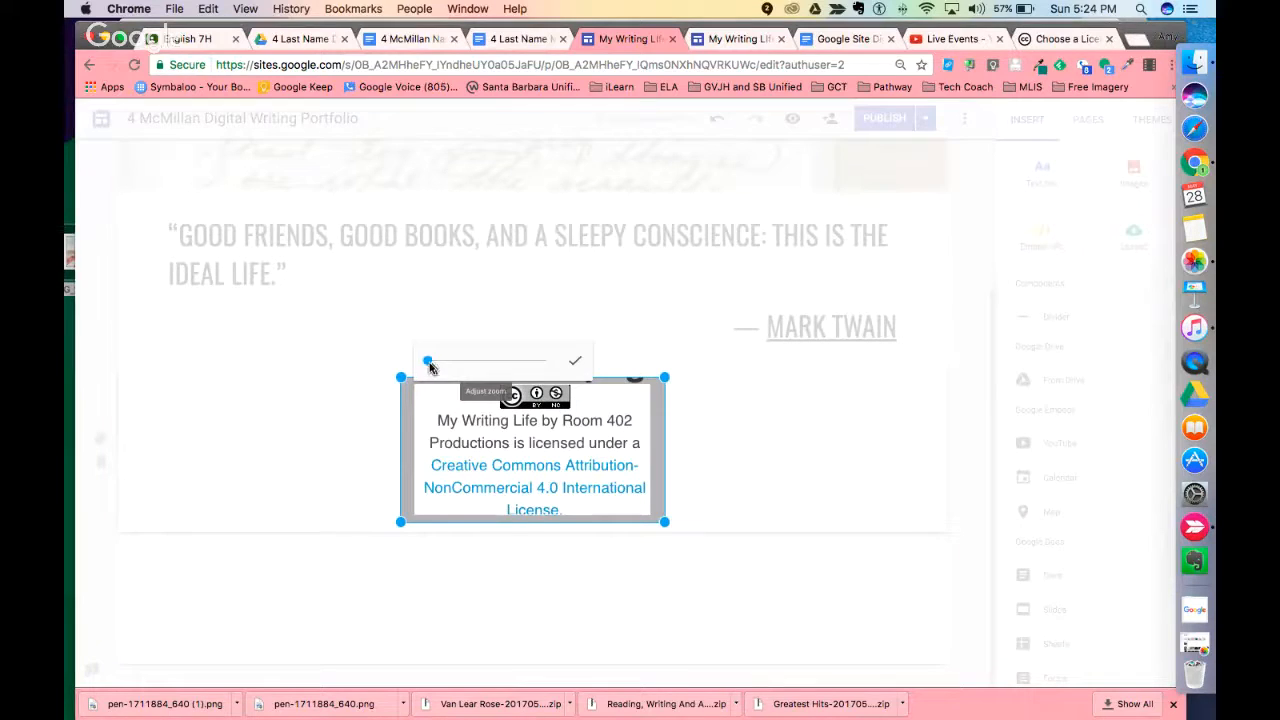
left_click(576, 361)
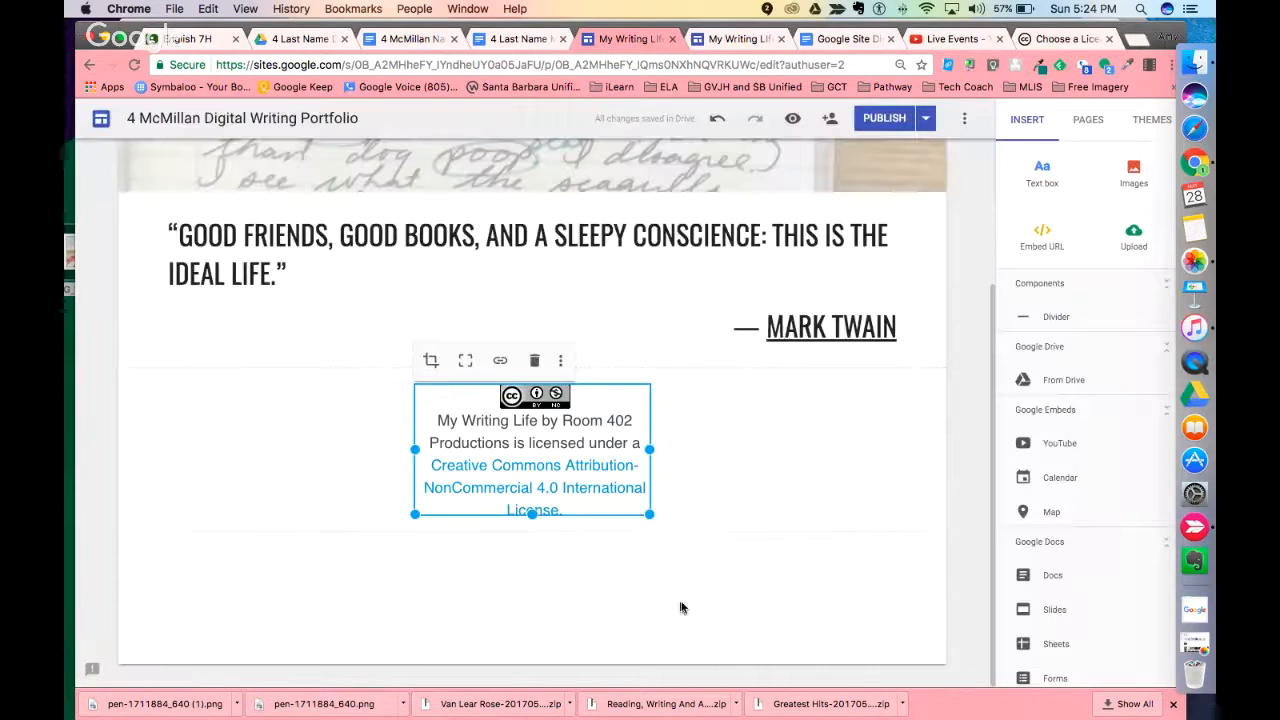
Step: Start inserting an image on the Home page and search Google's reusable images for "books"
scroll(688, 608, "up", 2)
scroll(688, 608, "up", 2)
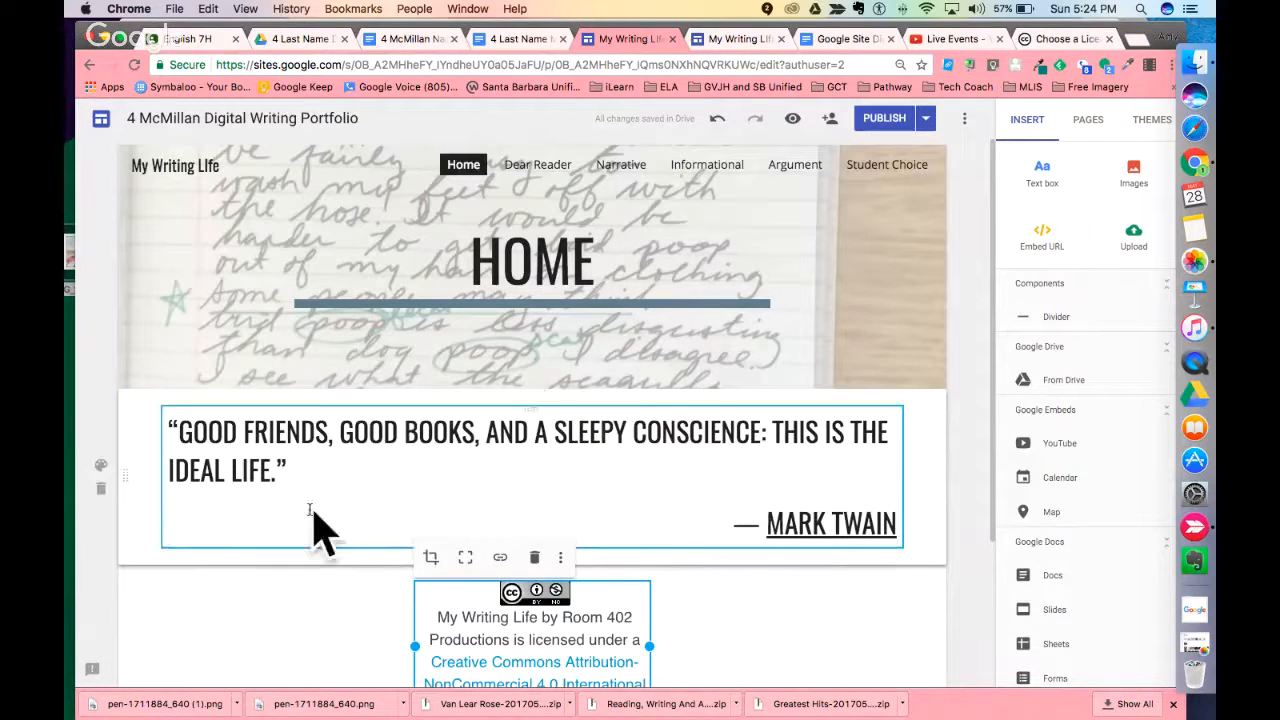
left_click(1135, 180)
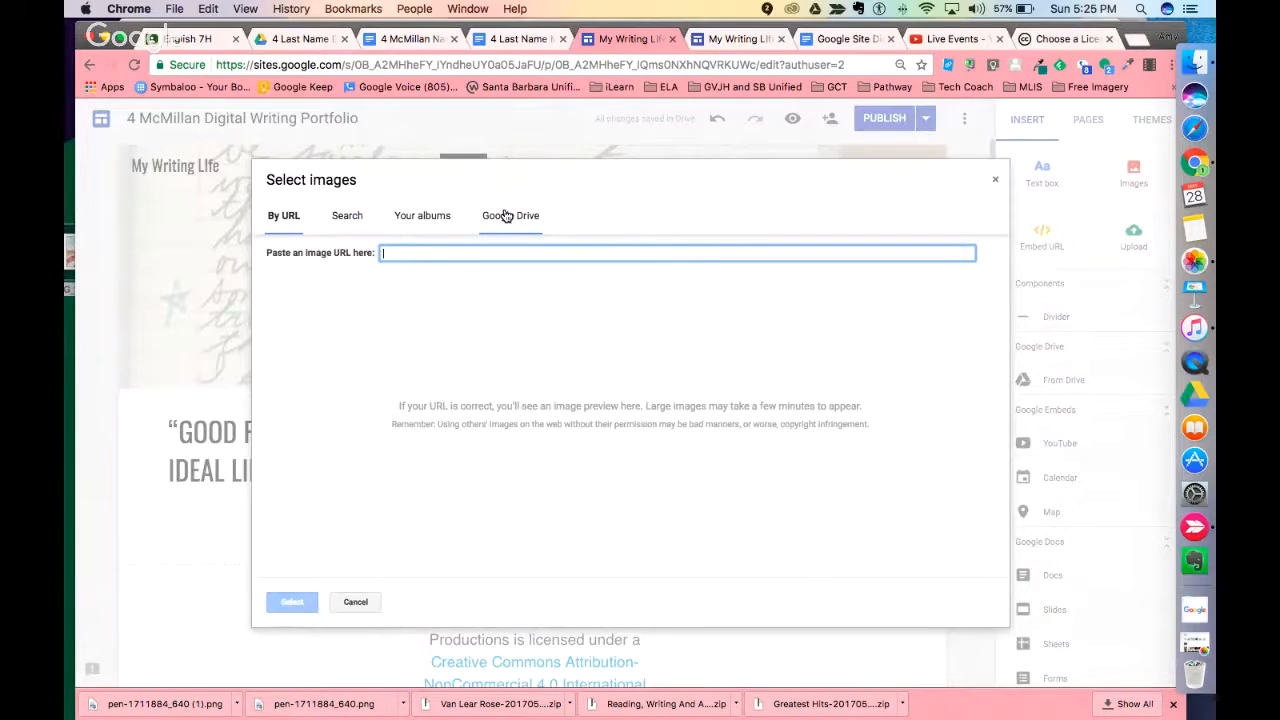
left_click(347, 215)
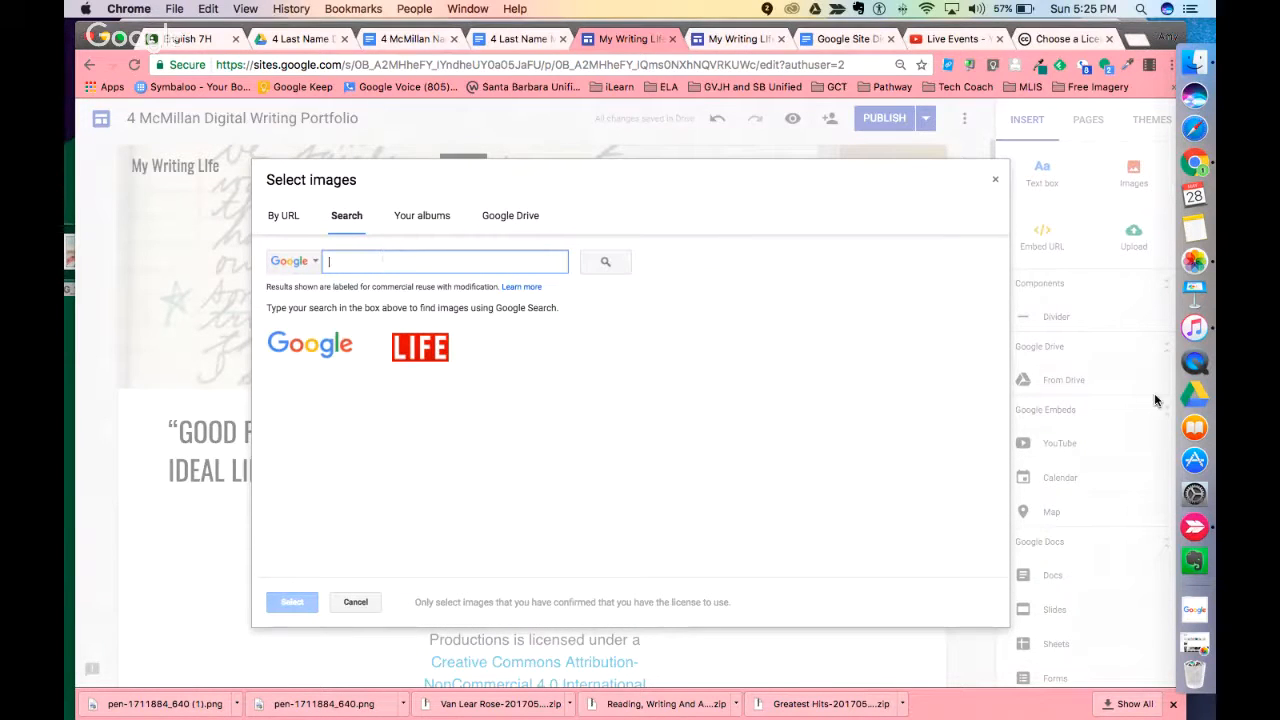
type("books")
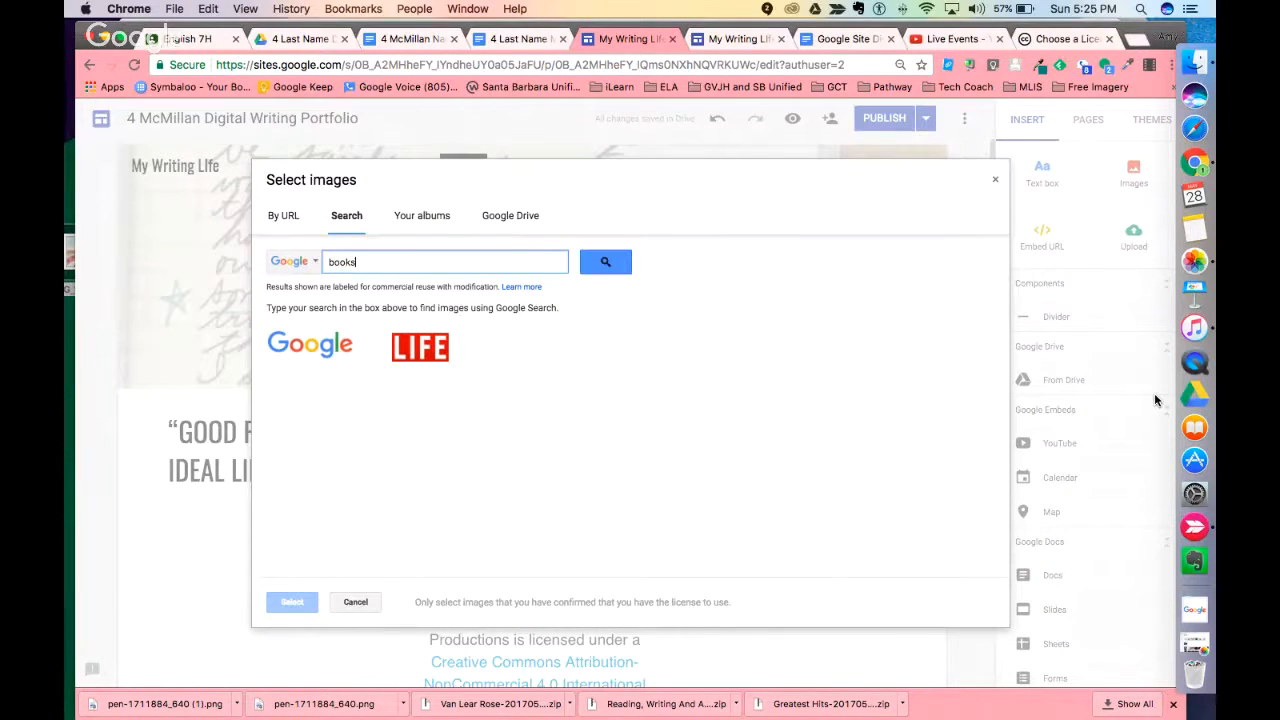
key("Return")
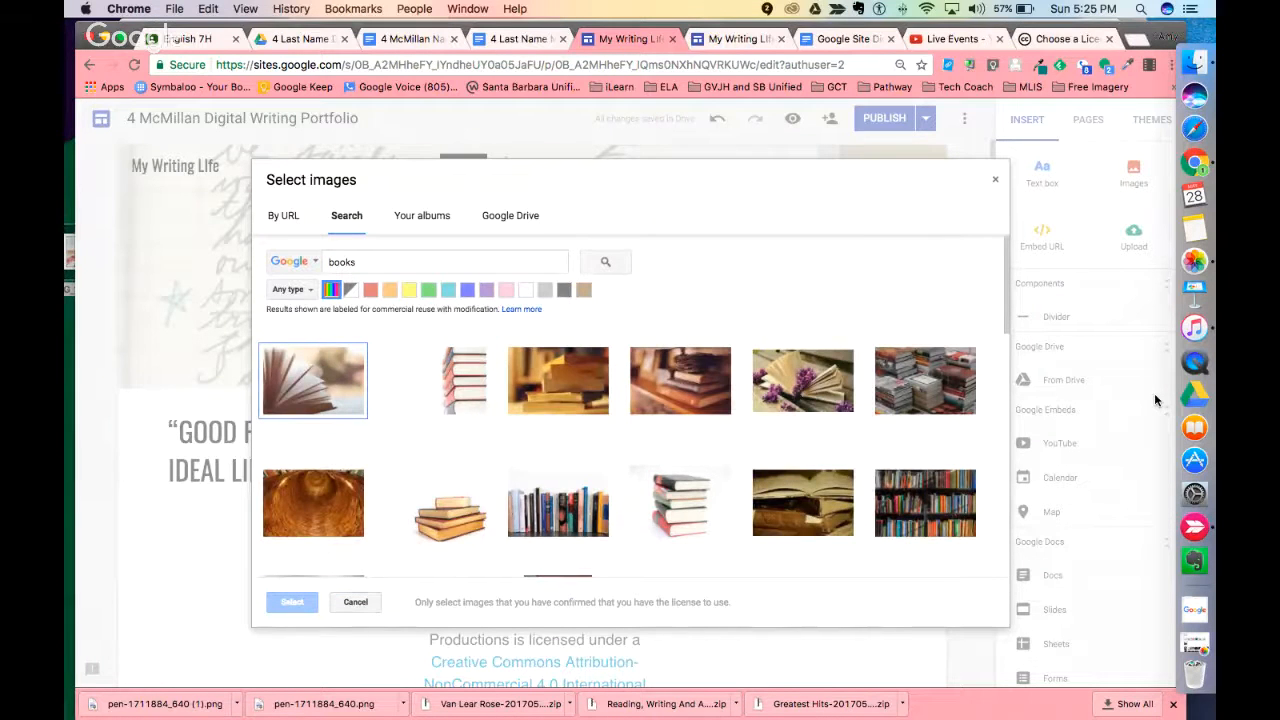
Step: Browse the book image results and select the photo of the open book with purple lilacs
scroll(845, 422, "down", 3)
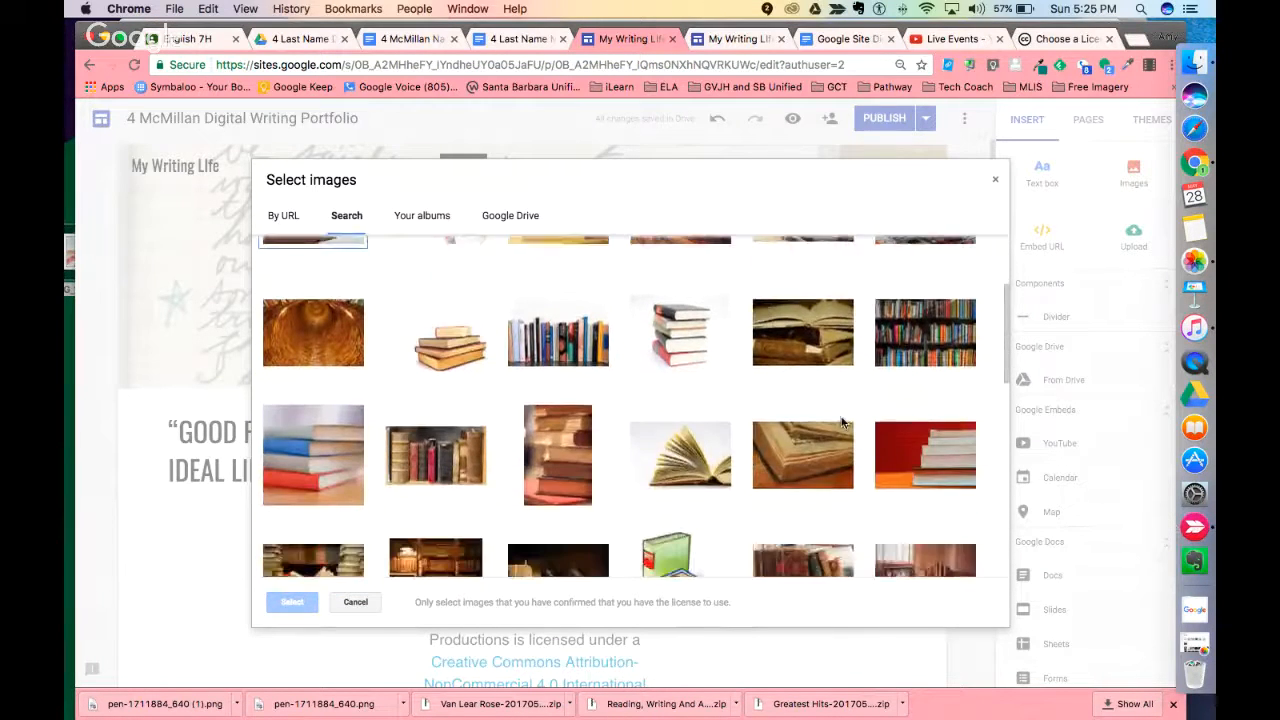
scroll(843, 422, "down", 2)
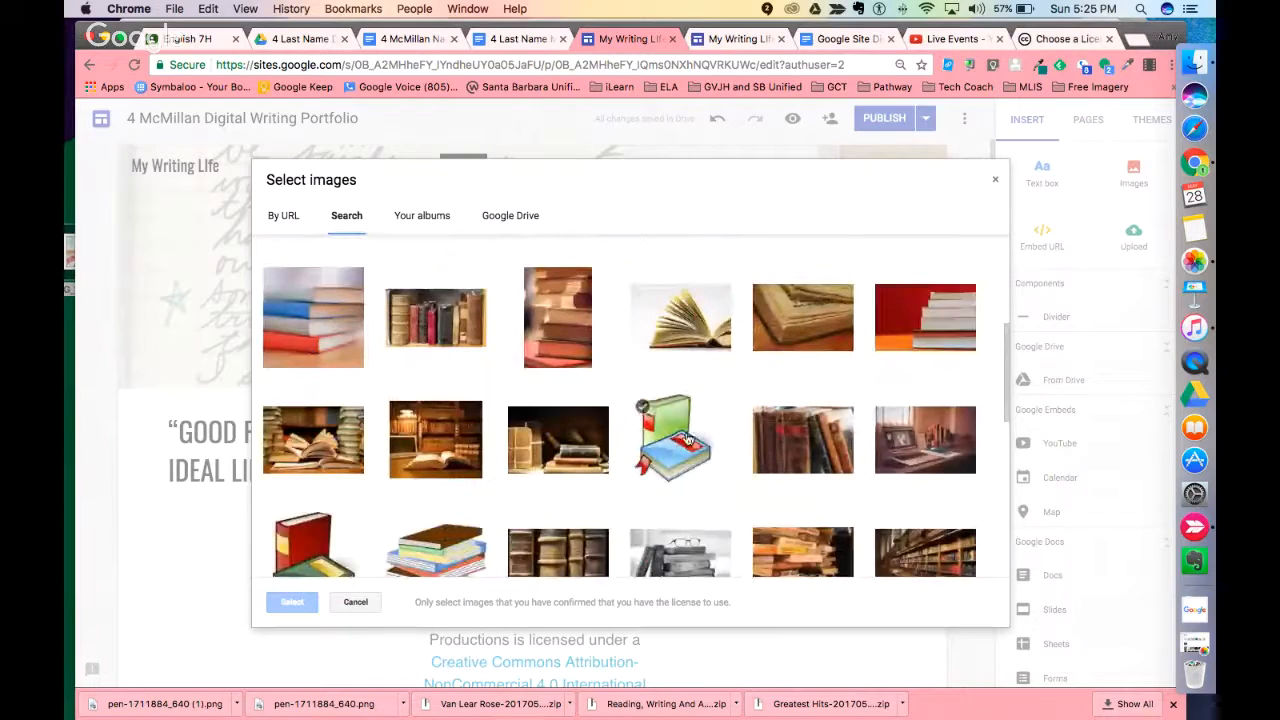
scroll(686, 440, "down", 4)
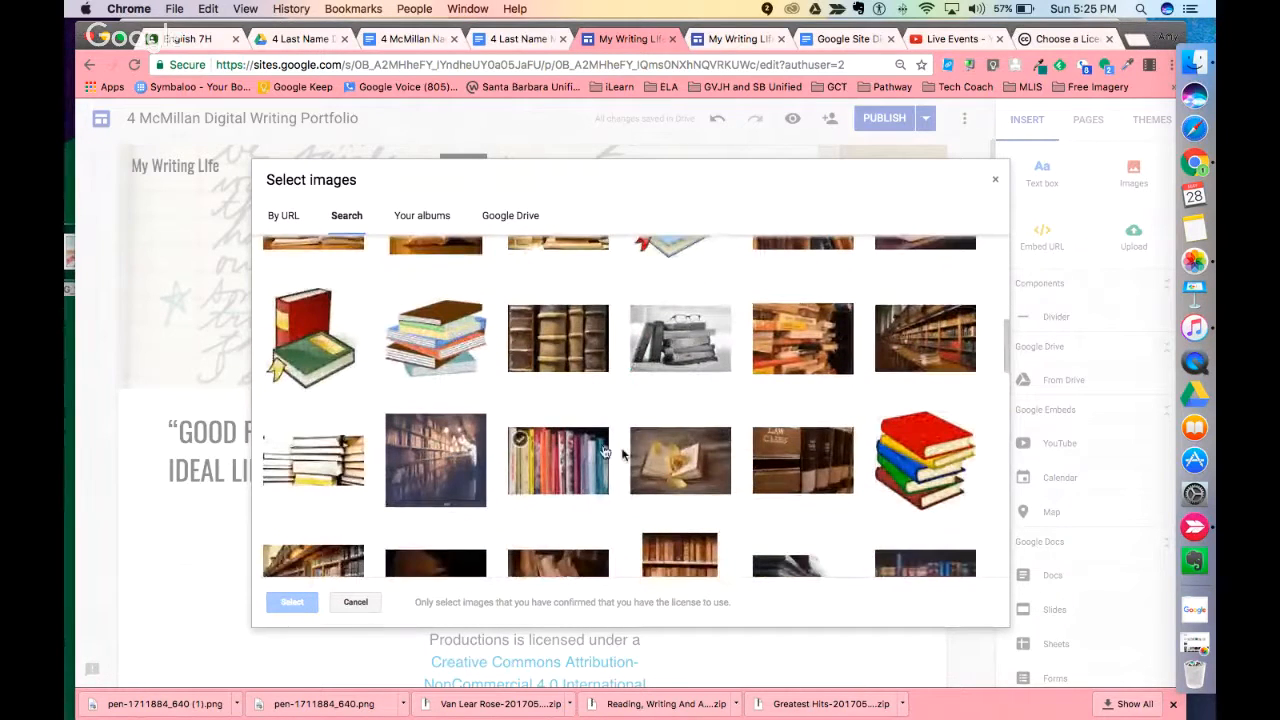
scroll(630, 453, "down", 5)
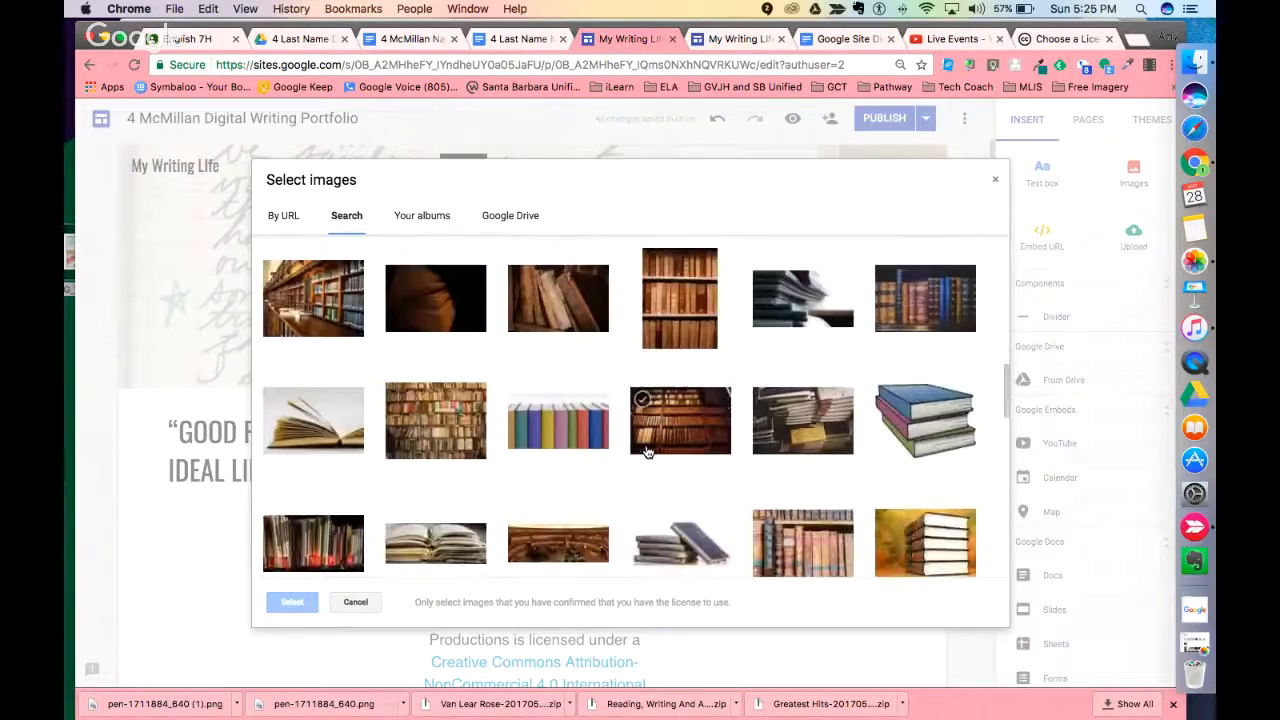
scroll(563, 434, "down", 5)
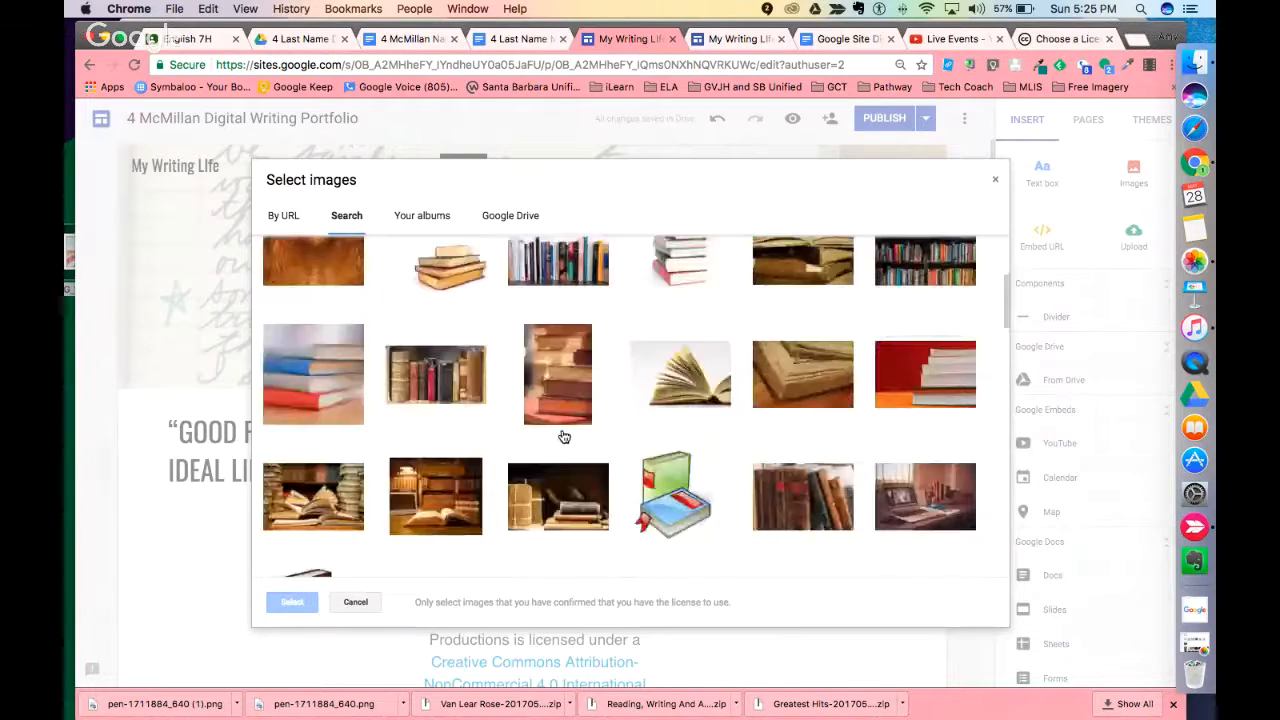
scroll(785, 372, "up", 1)
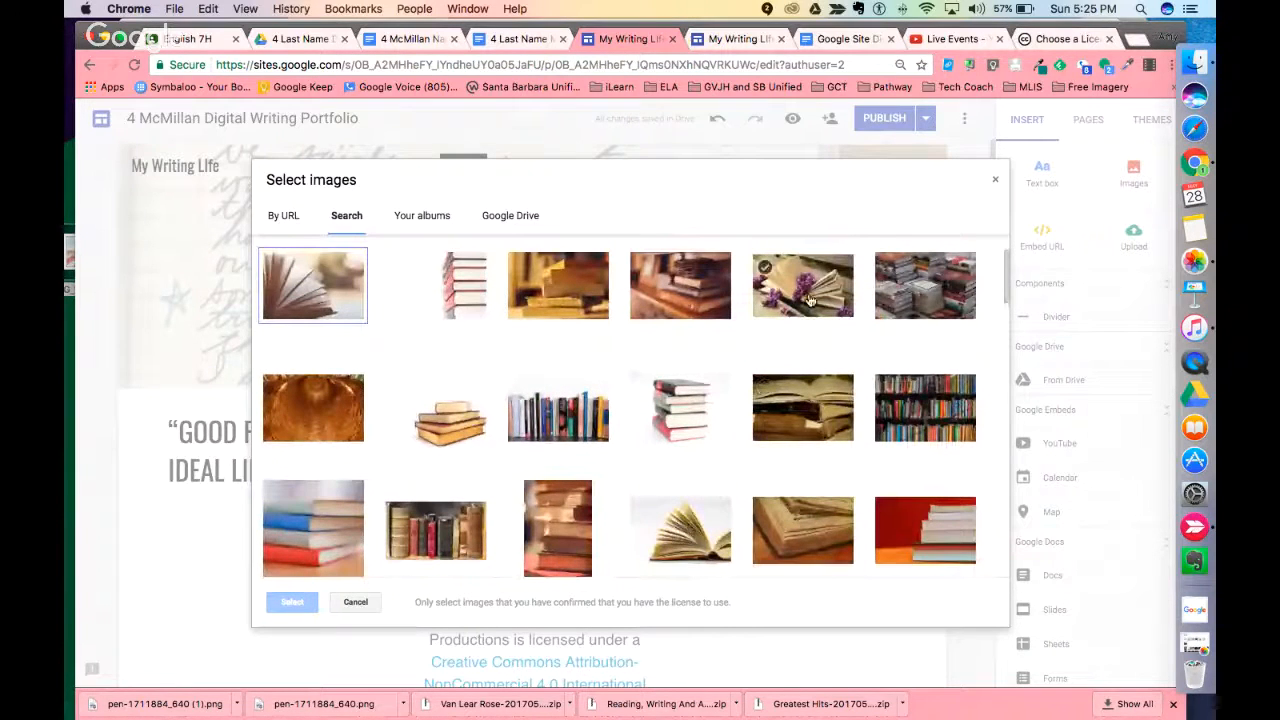
left_click(810, 300)
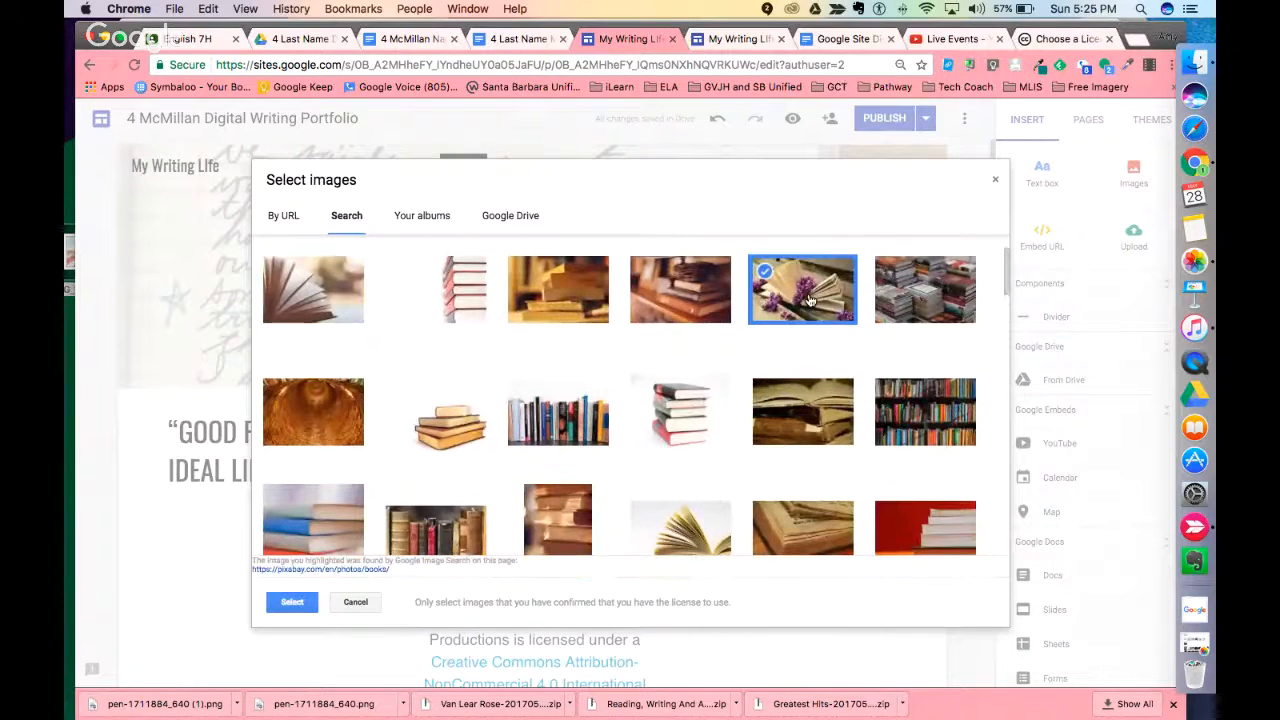
Step: Visit the selected image's Pixabay source page and open the lilac book photo there to check its license terms
left_click(323, 572)
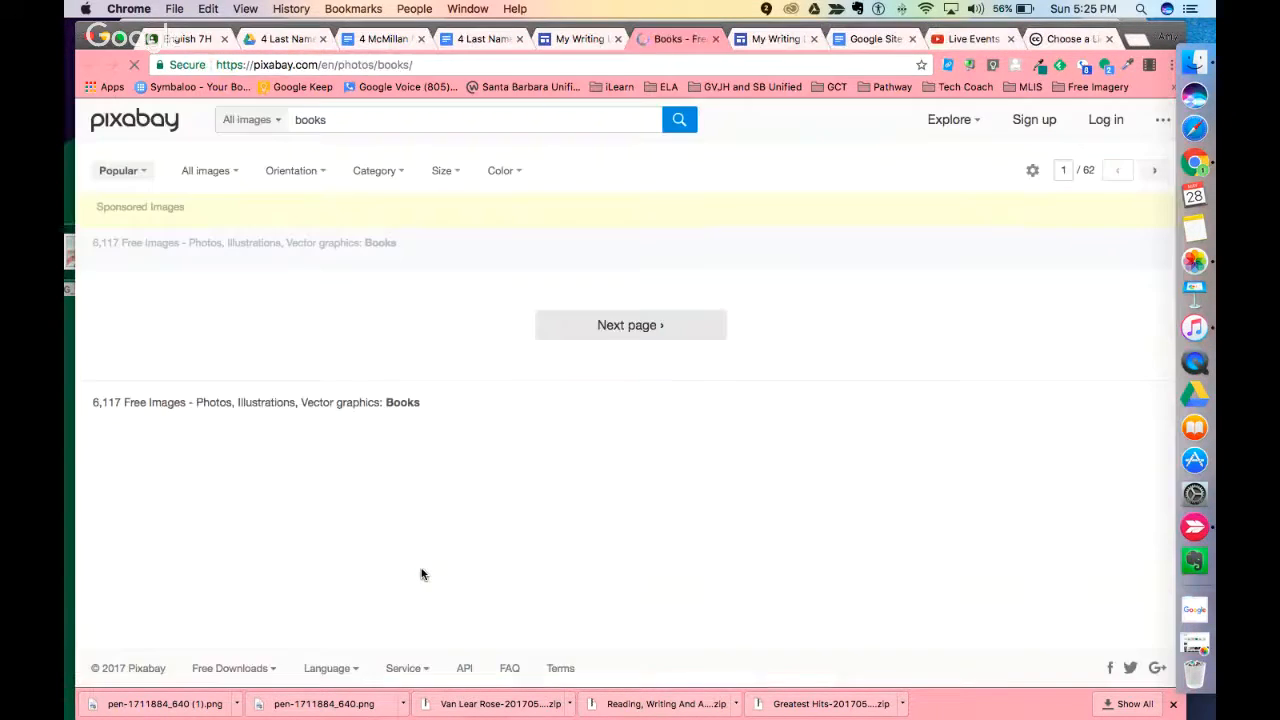
scroll(714, 511, "down", 15)
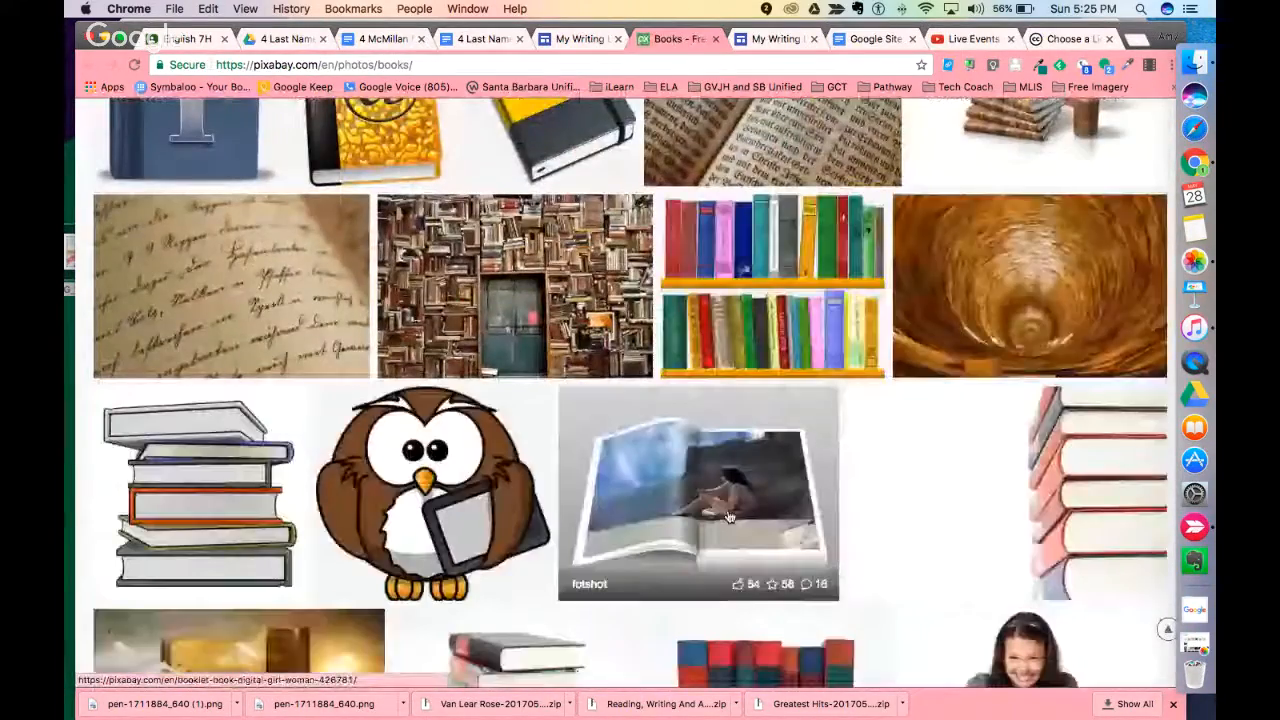
scroll(733, 517, "down", 10)
scroll(732, 516, "down", 5)
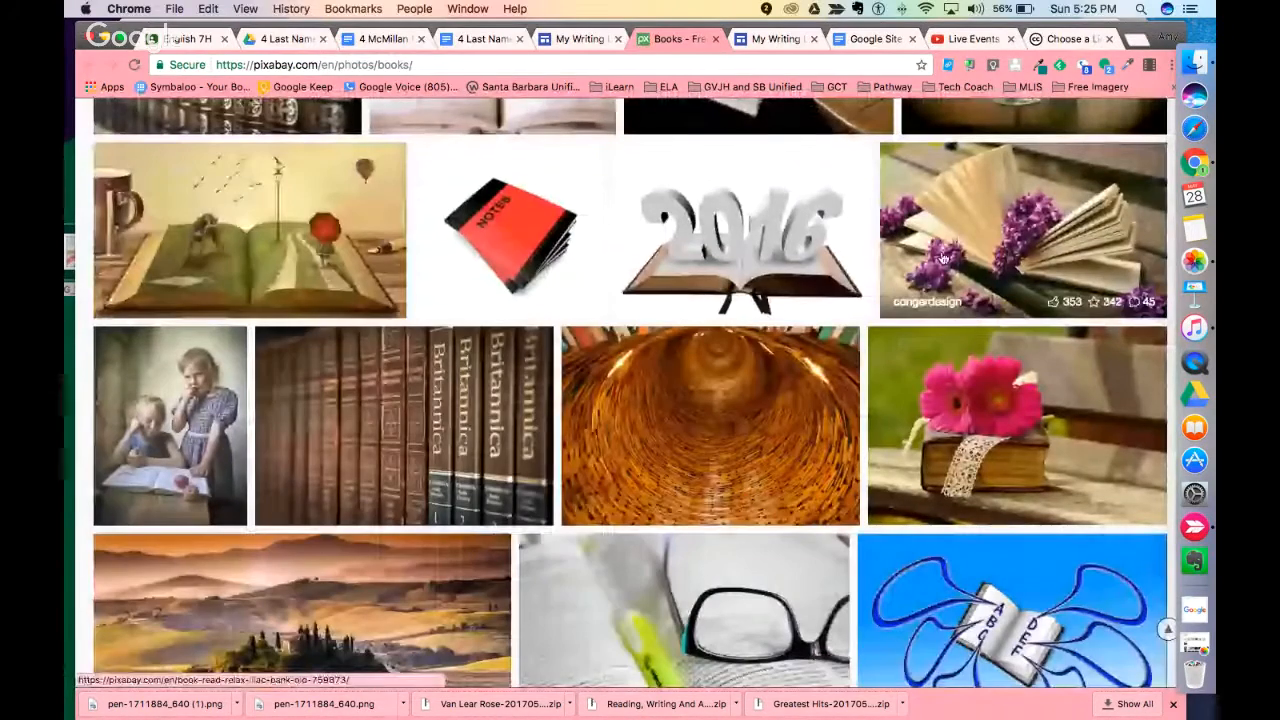
left_click(942, 258)
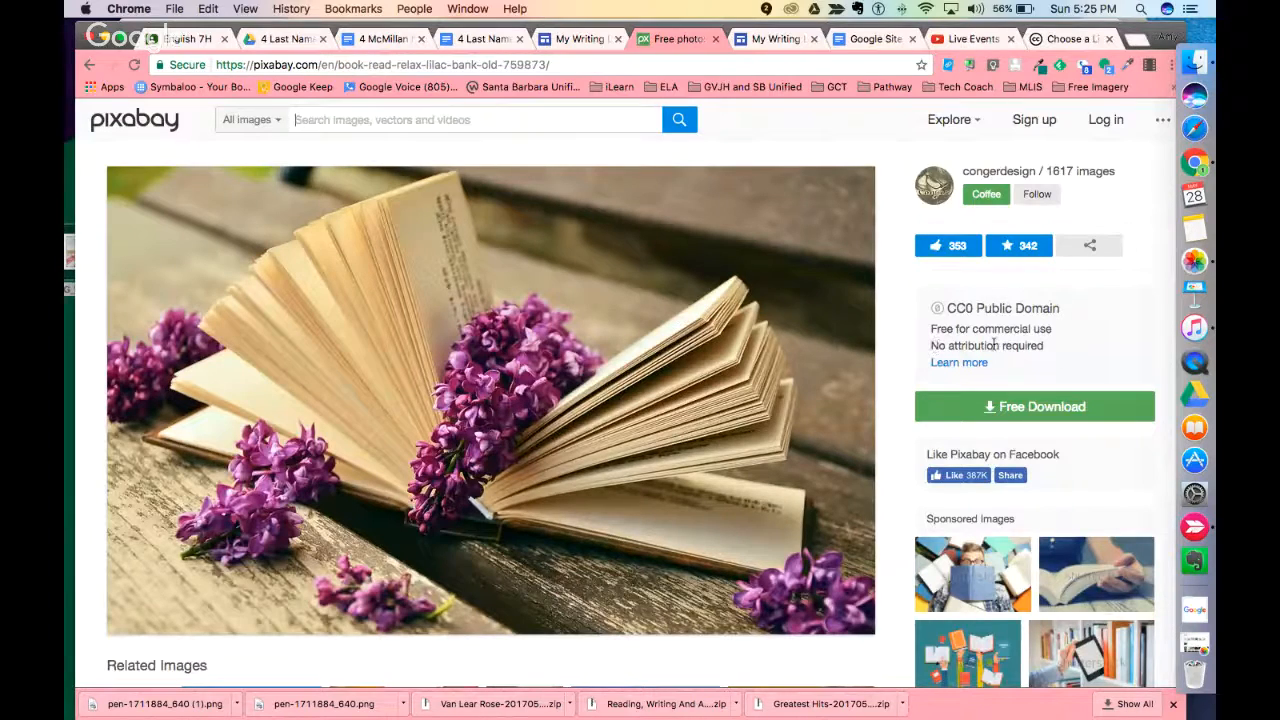
Step: Return to the site editor, insert the selected lilac book photo below the Mark Twain quote, and shrink it without any cropping
left_click(572, 39)
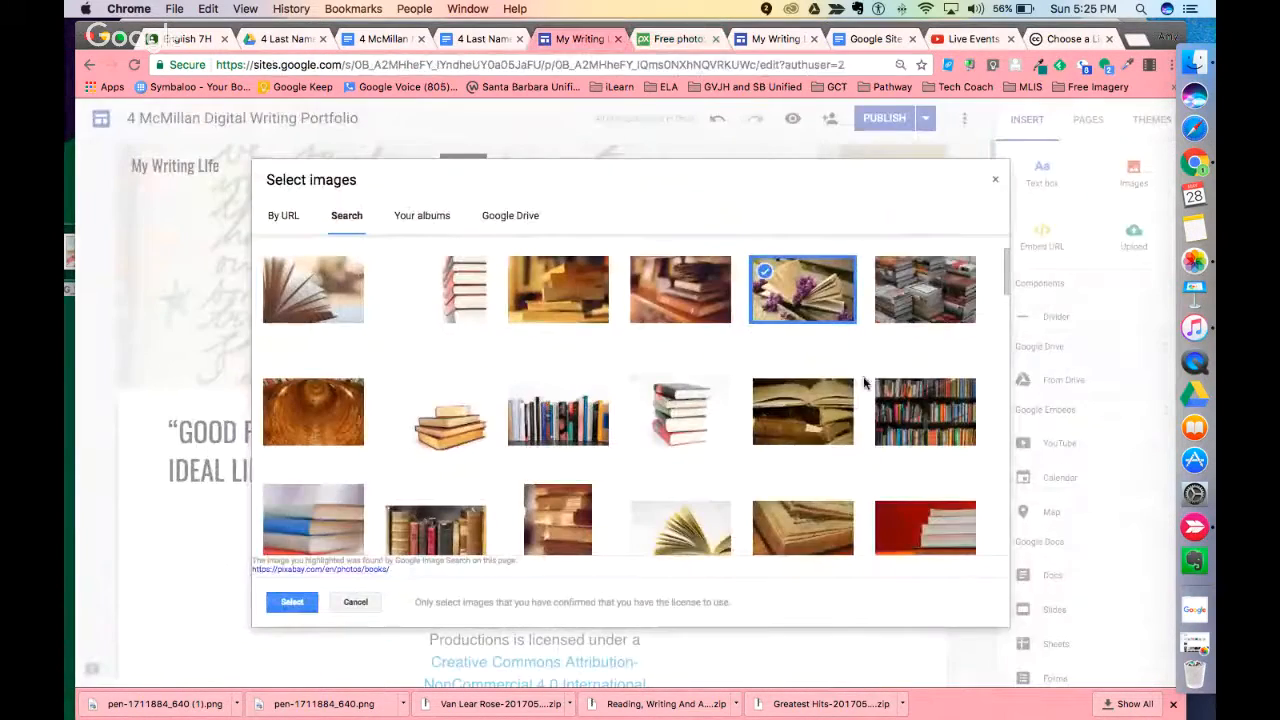
left_click(292, 602)
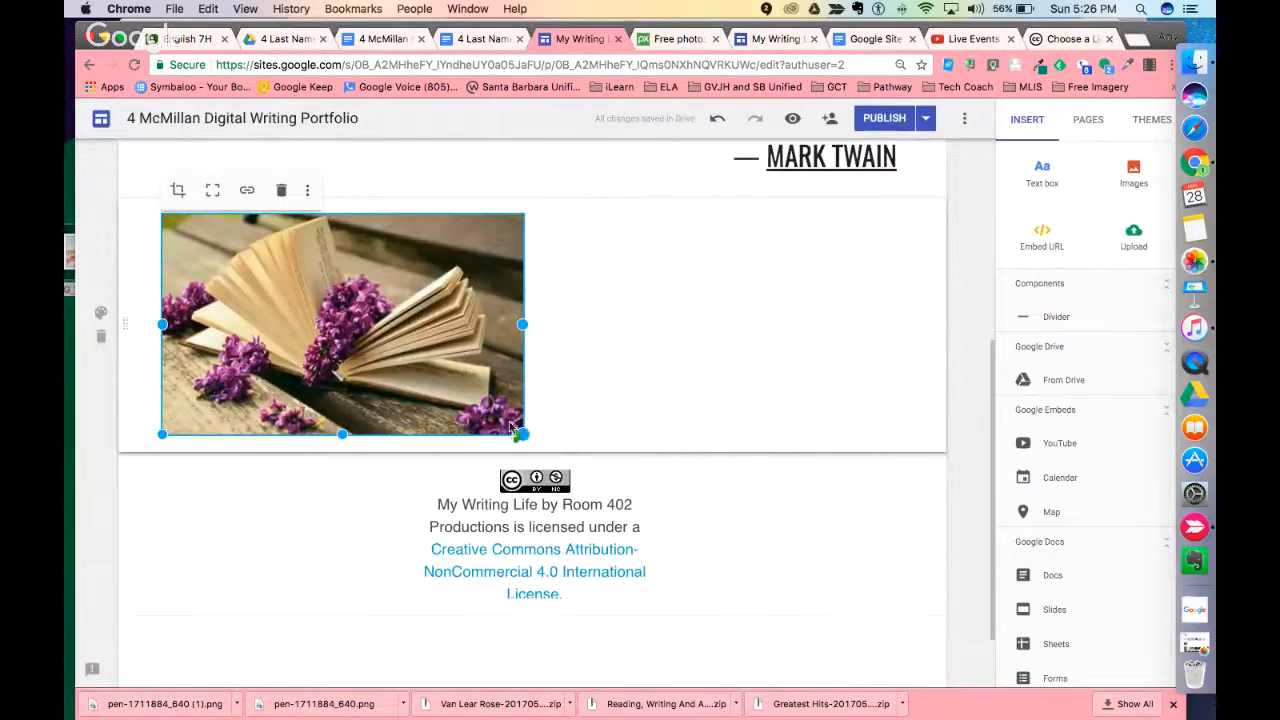
left_click_drag(522, 434, 434, 352)
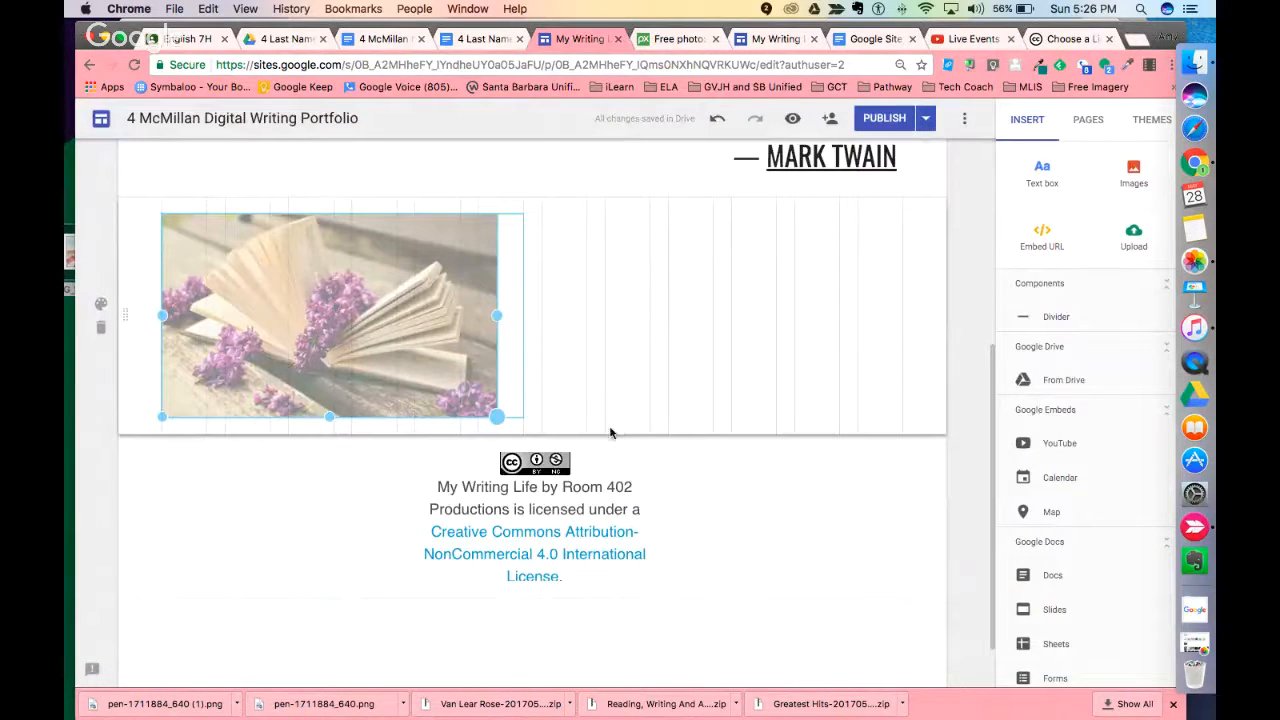
left_click_drag(515, 430, 517, 403)
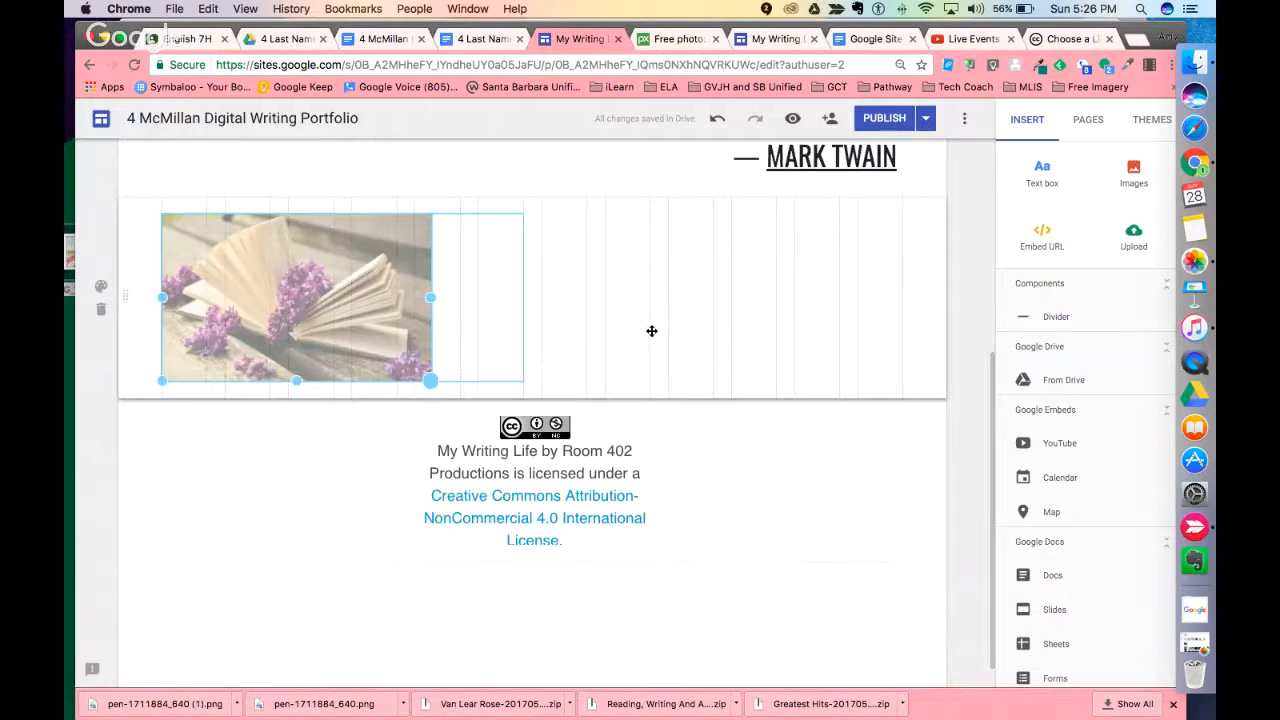
left_click(985, 539)
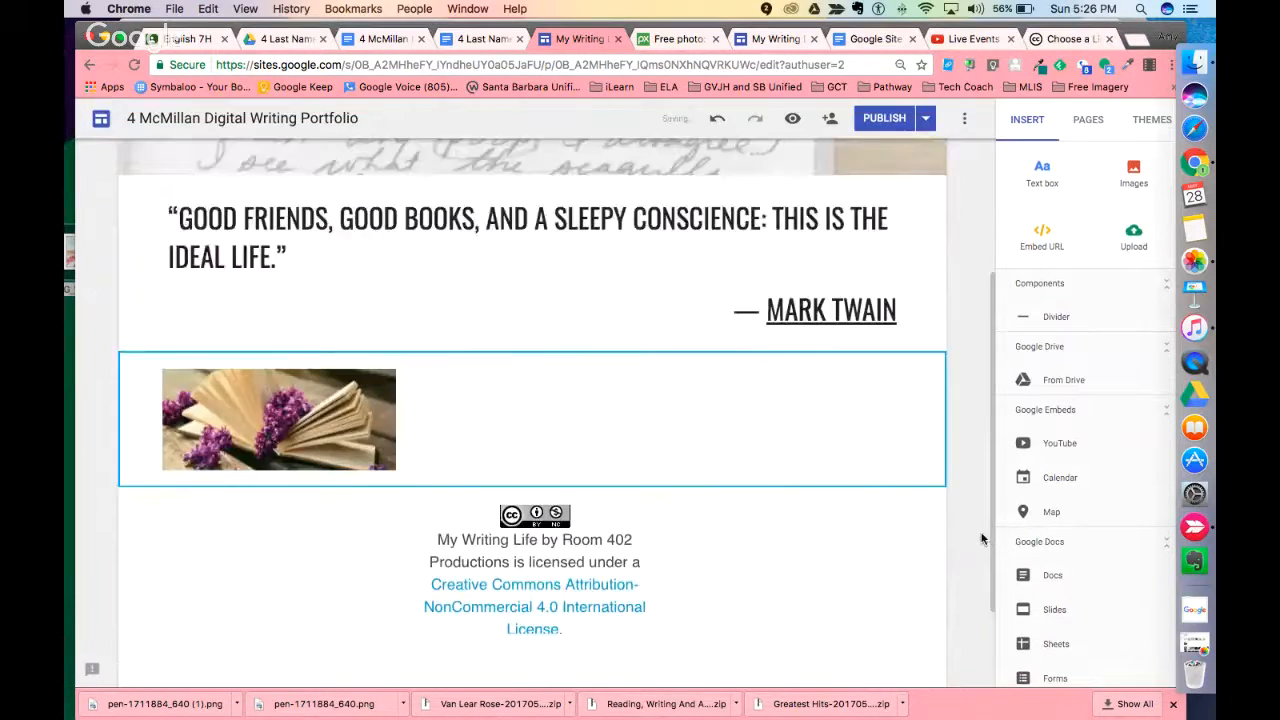
left_click(231, 418)
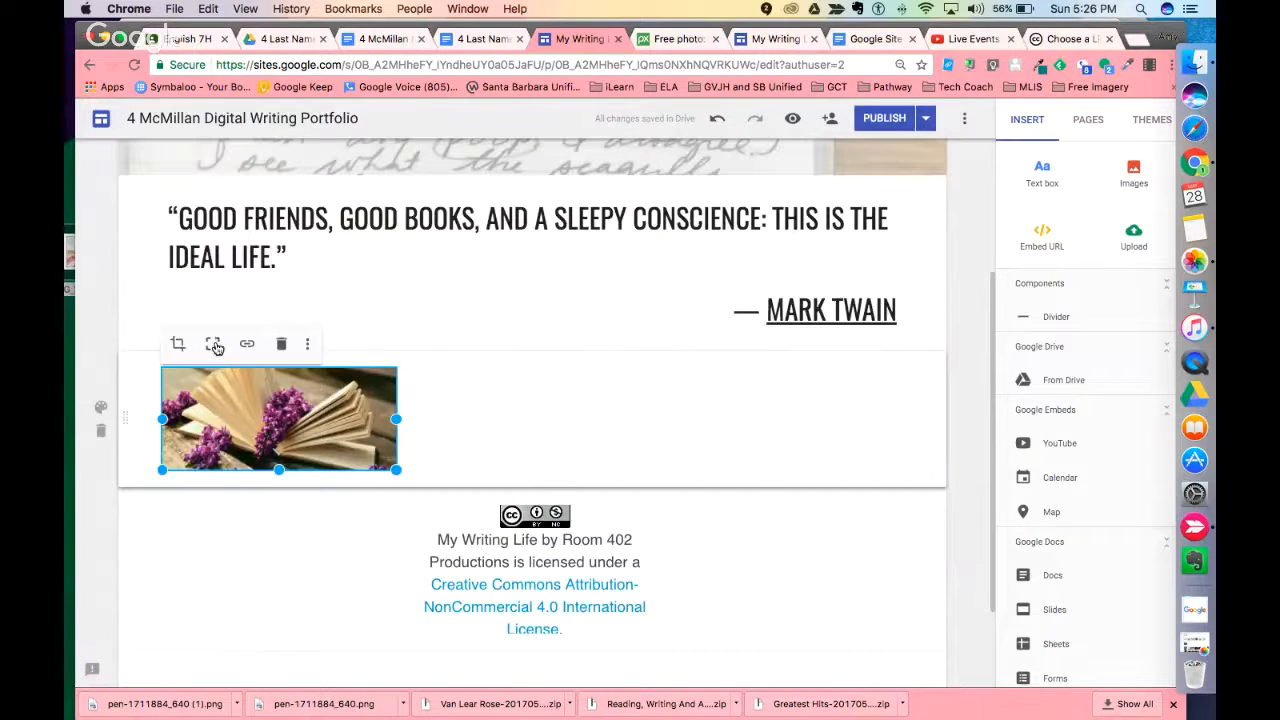
left_click(212, 344)
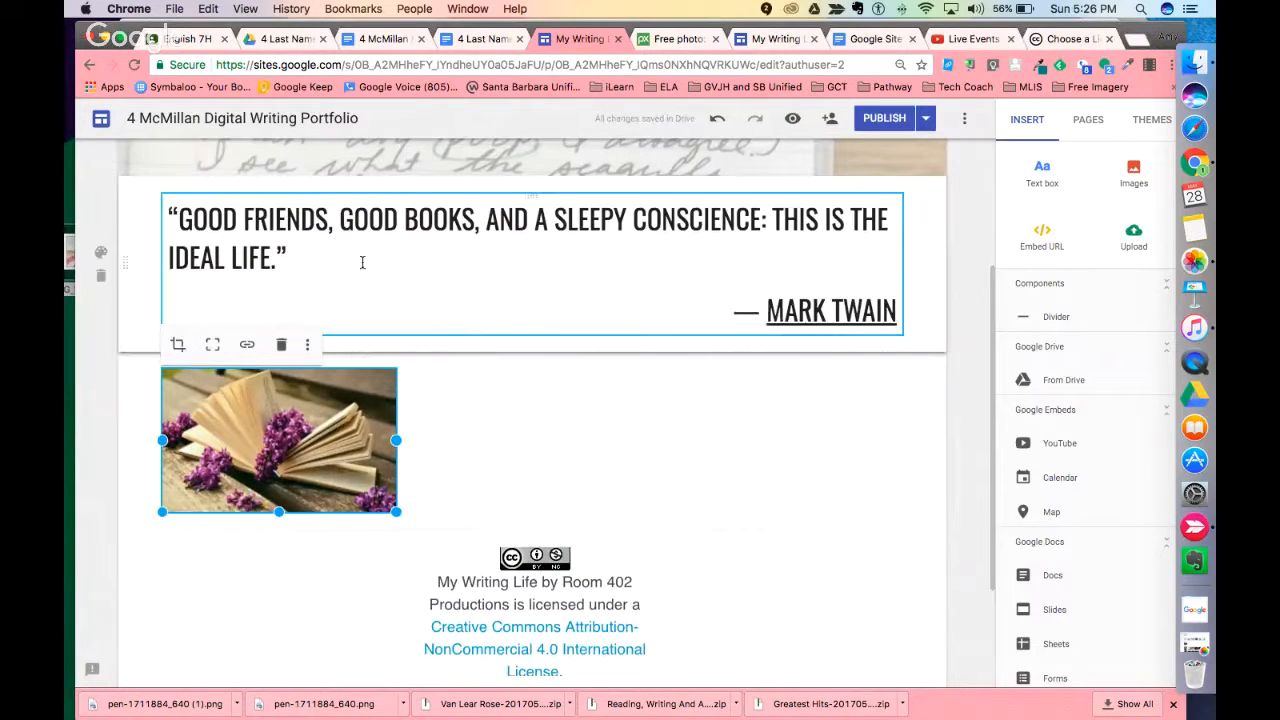
Step: Narrow the Mark Twain quote text box from its left edge and place the book photo in the freed space beside it
left_click(165, 263)
left_click_drag(165, 263, 492, 261)
left_click_drag(291, 479, 373, 316)
scroll(615, 394, "up", 3)
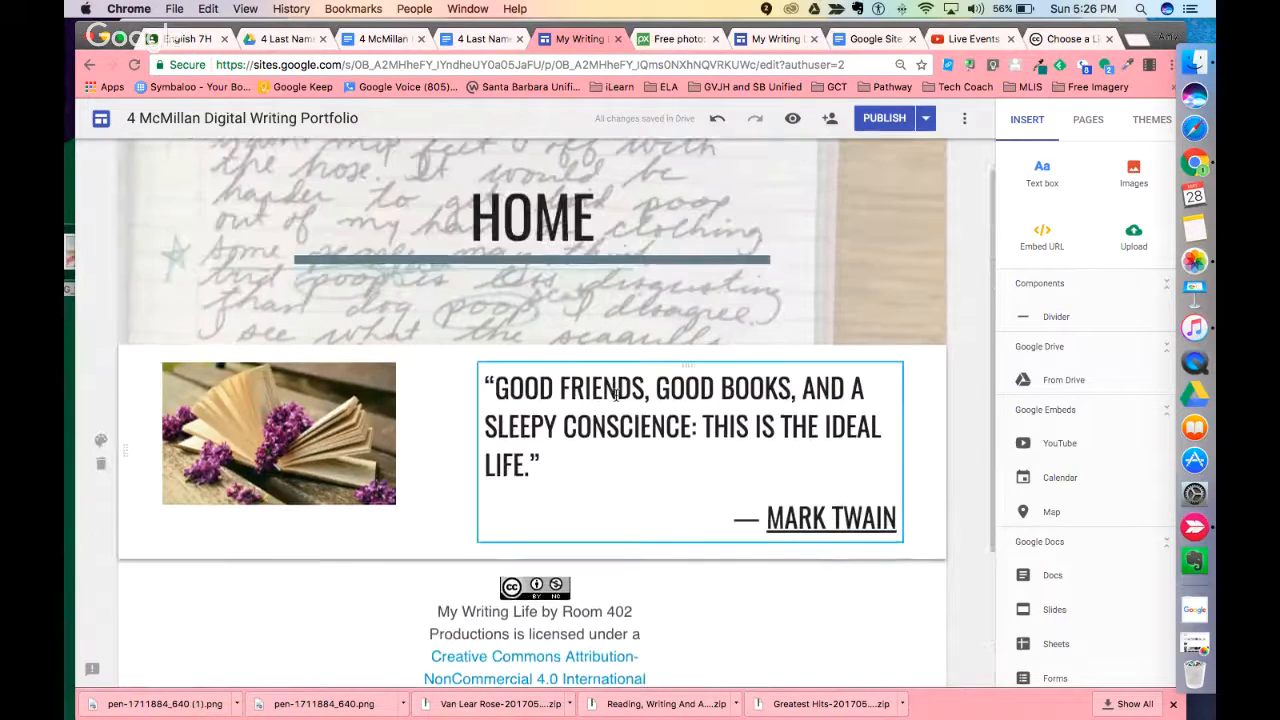
Step: Remove the license image's crop and crop it again with a smaller zoom so the leftover heading text is cut off
scroll(616, 398, "down", 3)
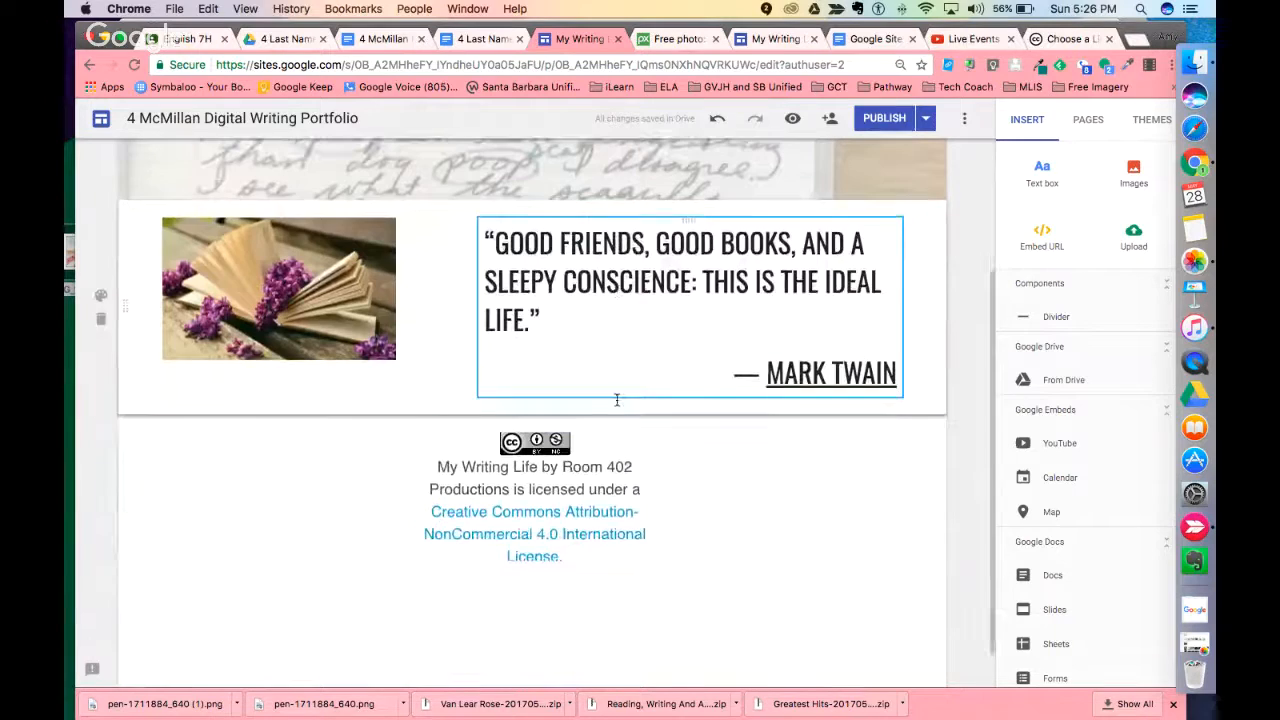
left_click(576, 525)
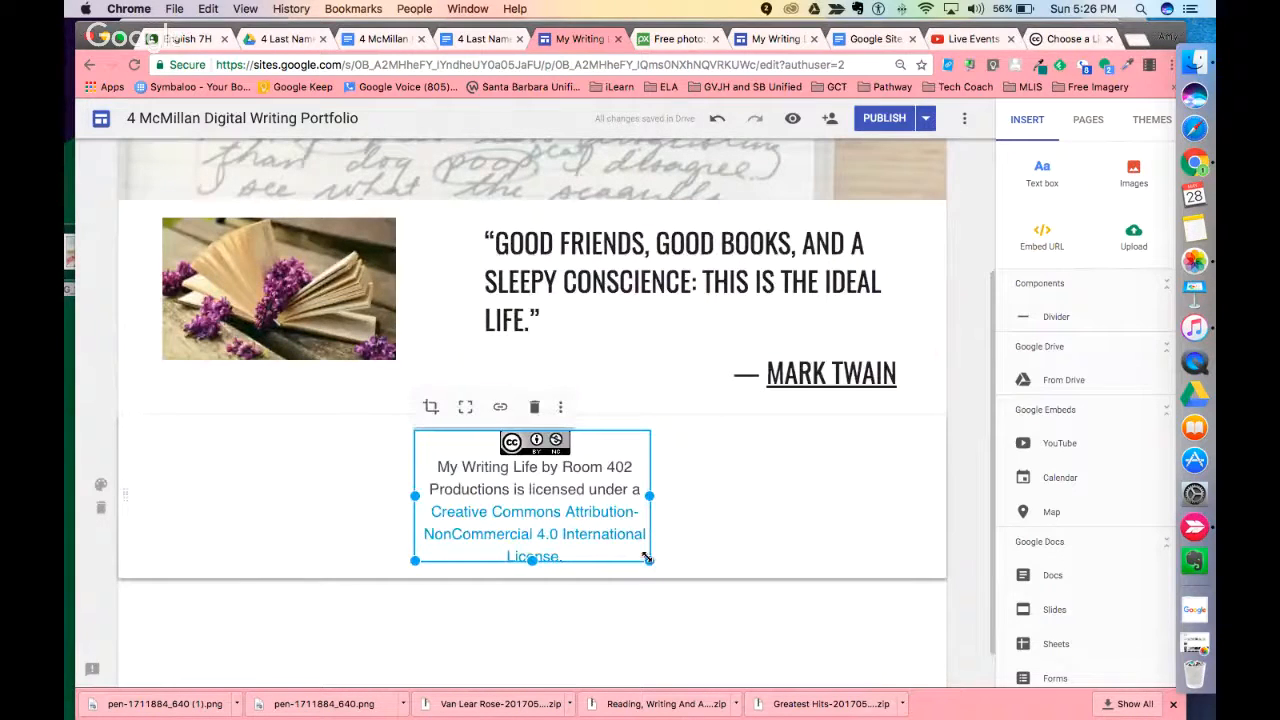
left_click(465, 407)
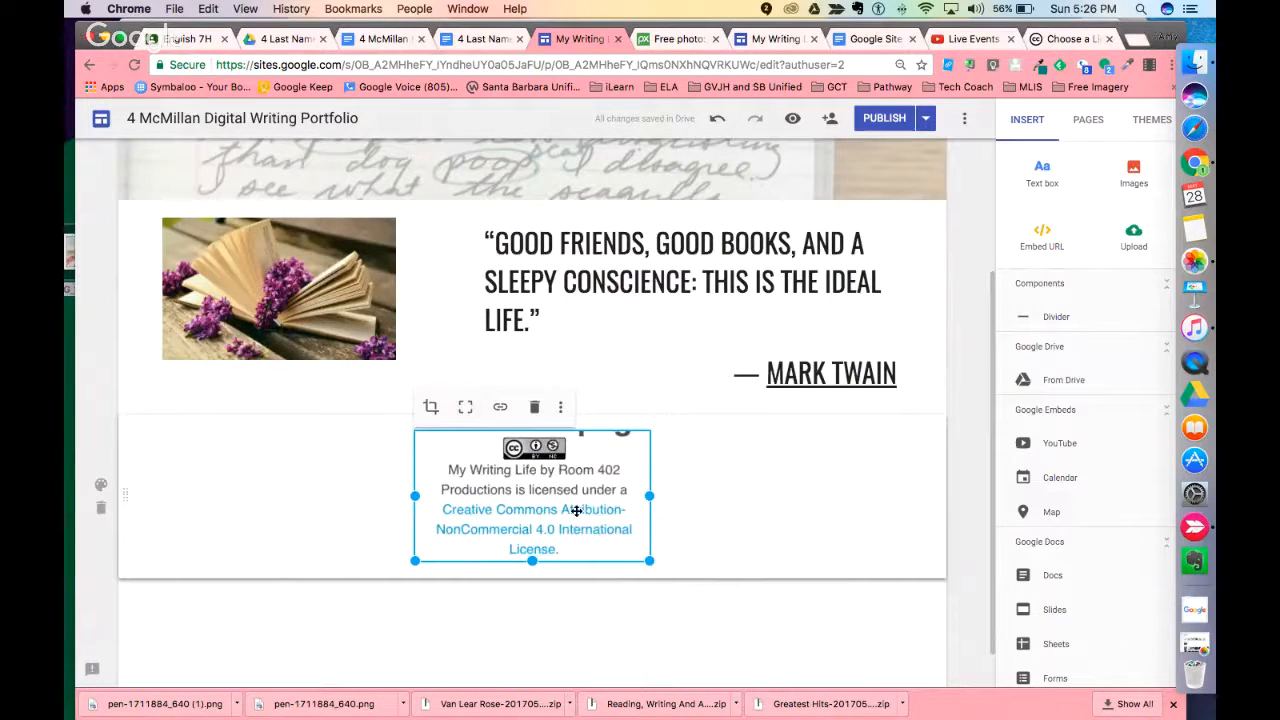
left_click(431, 408)
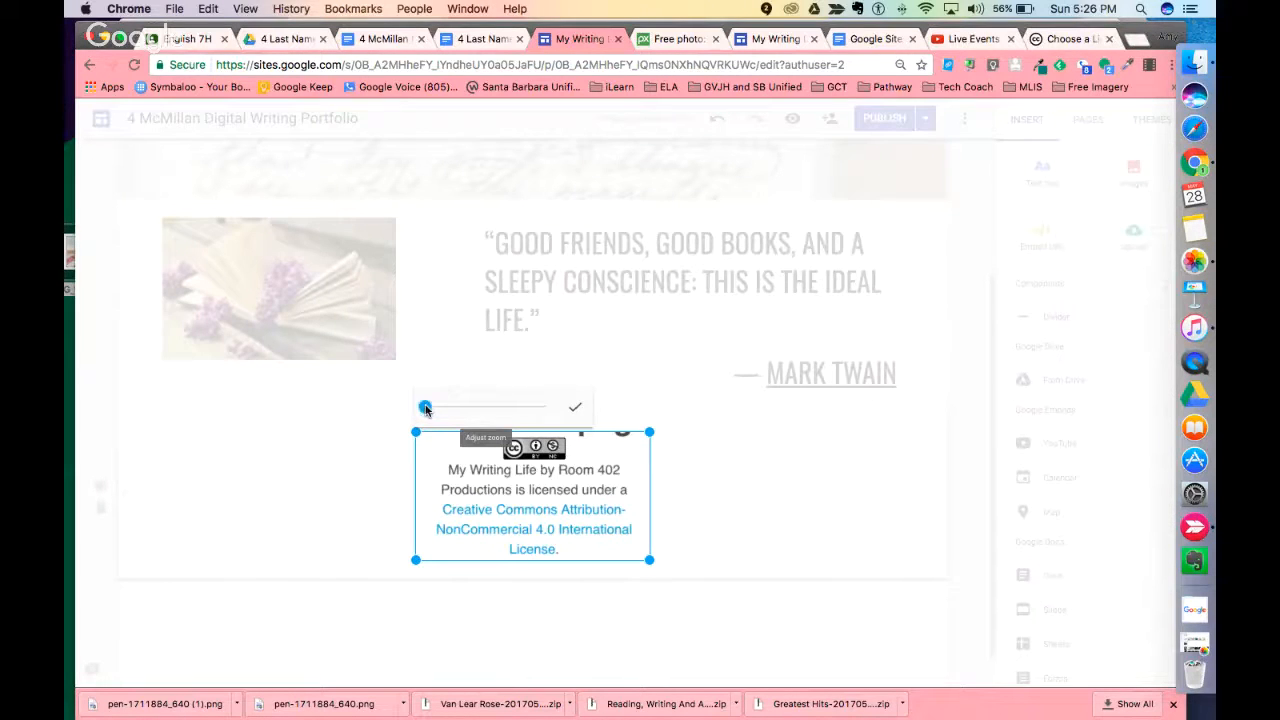
left_click_drag(426, 408, 427, 409)
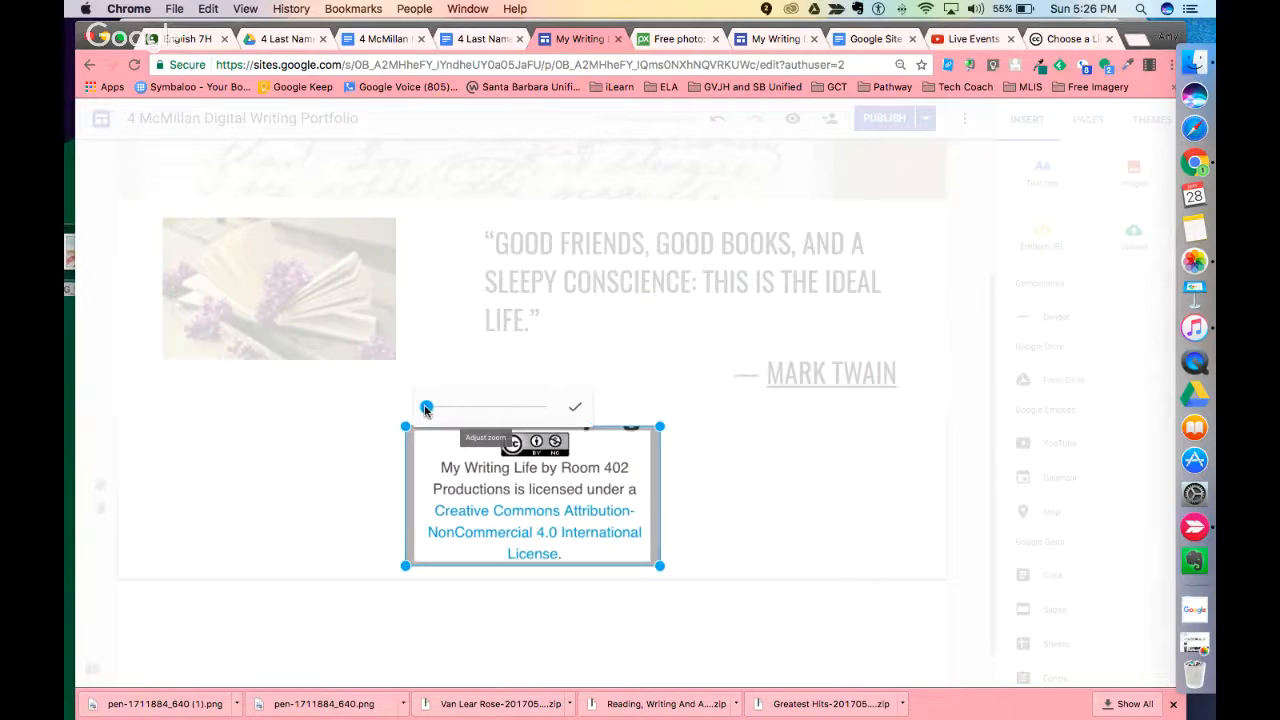
left_click(575, 407)
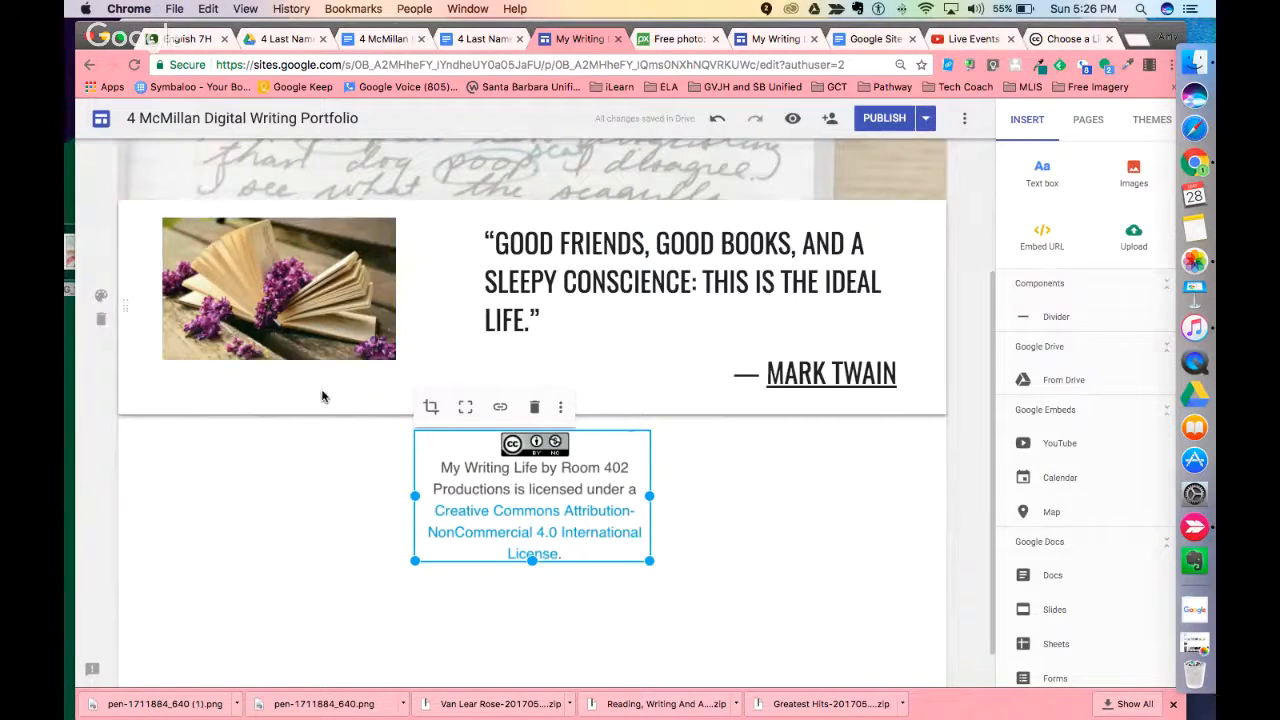
Step: Set the Impression theme's custom accent colour to the dark purple #2c103a
scroll(346, 414, "up", 1)
scroll(346, 414, "up", 5)
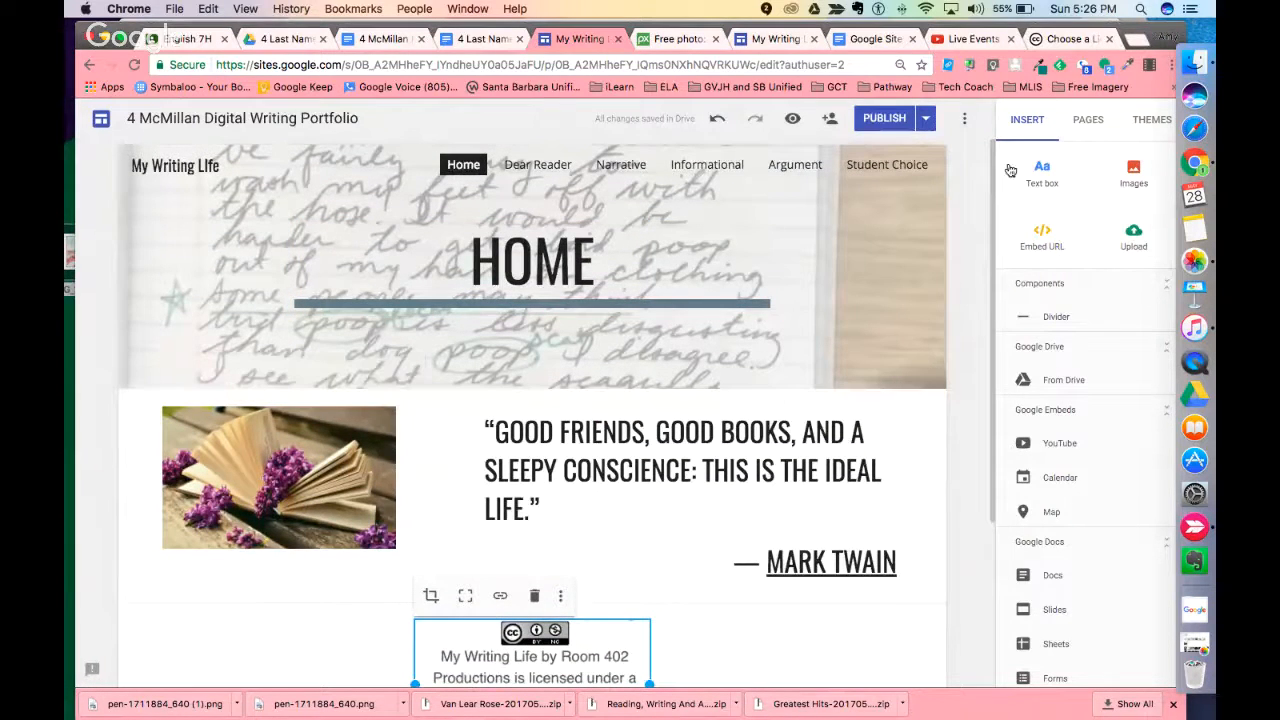
left_click(1152, 119)
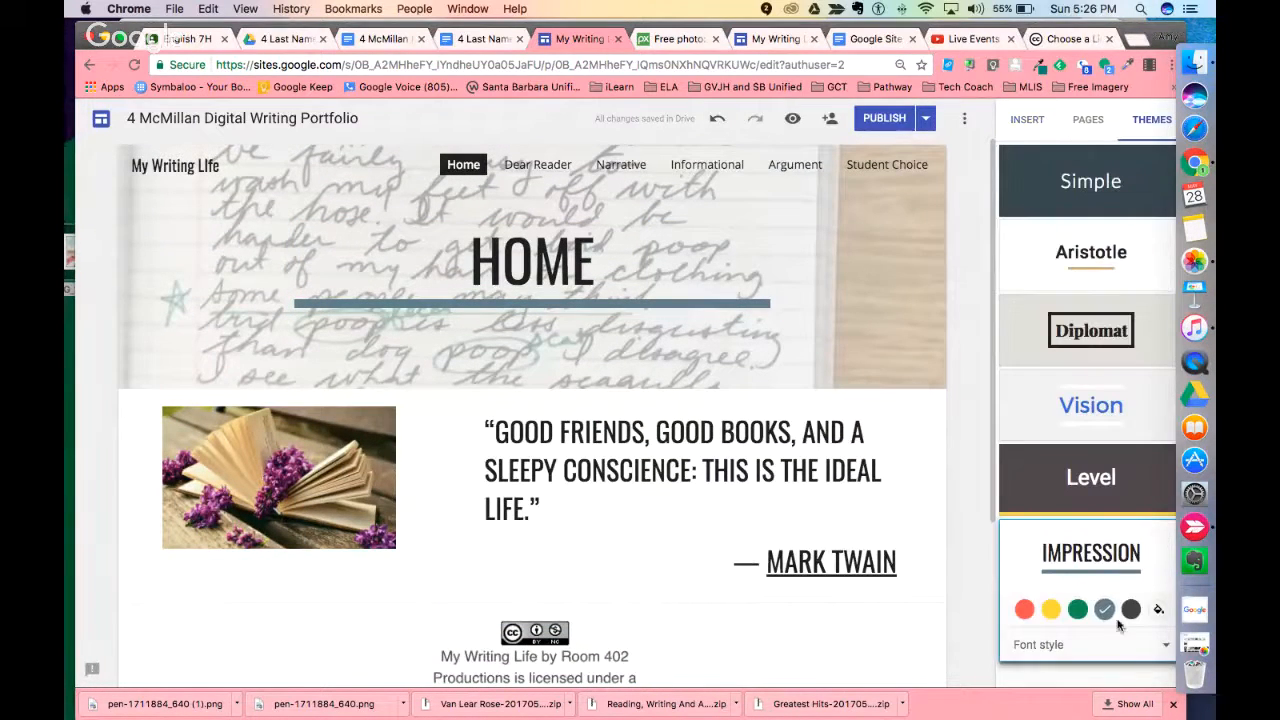
left_click(1158, 610)
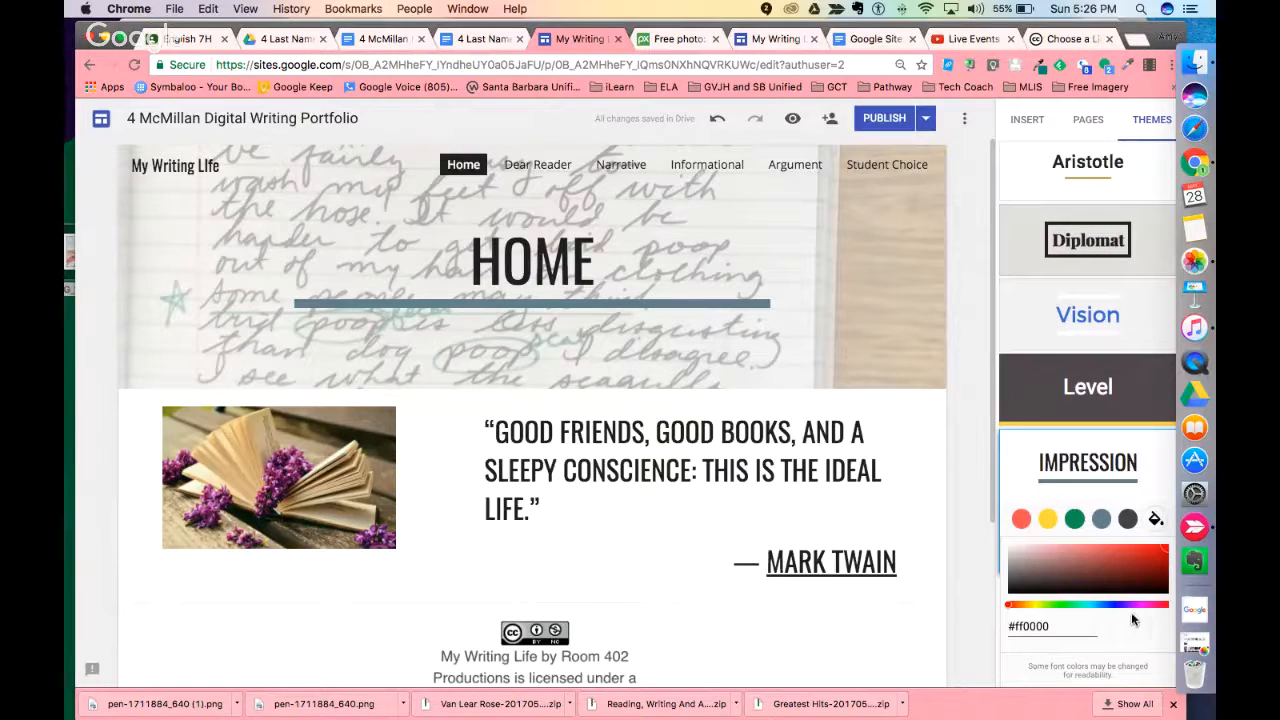
left_click(1133, 606)
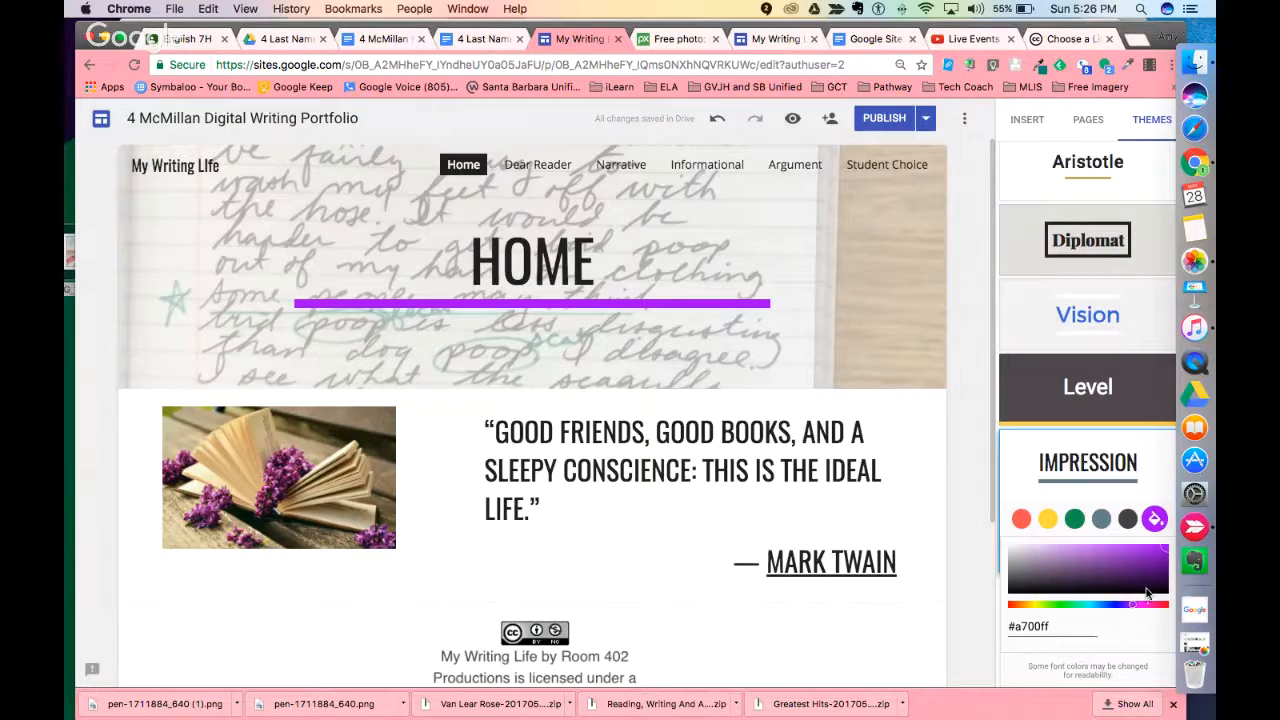
left_click(1123, 585)
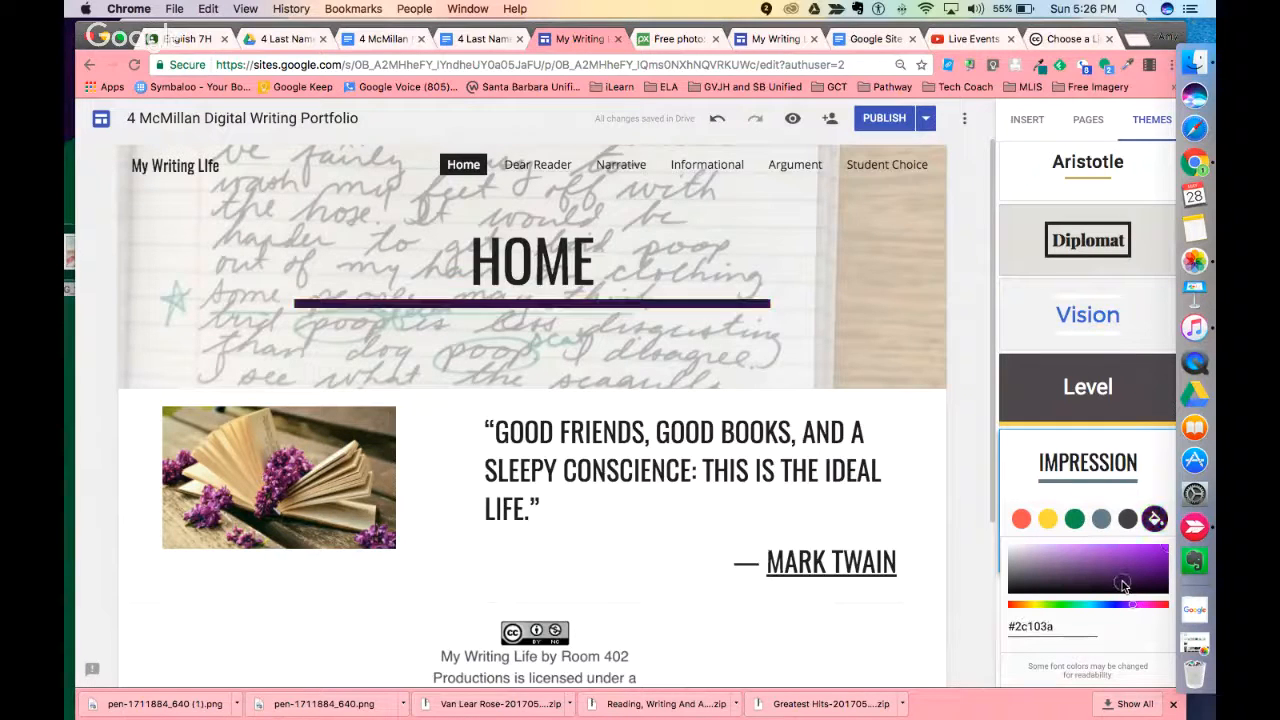
Step: Lighten the Impression theme's custom accent colour to the purple #6e2793
left_click(1125, 566)
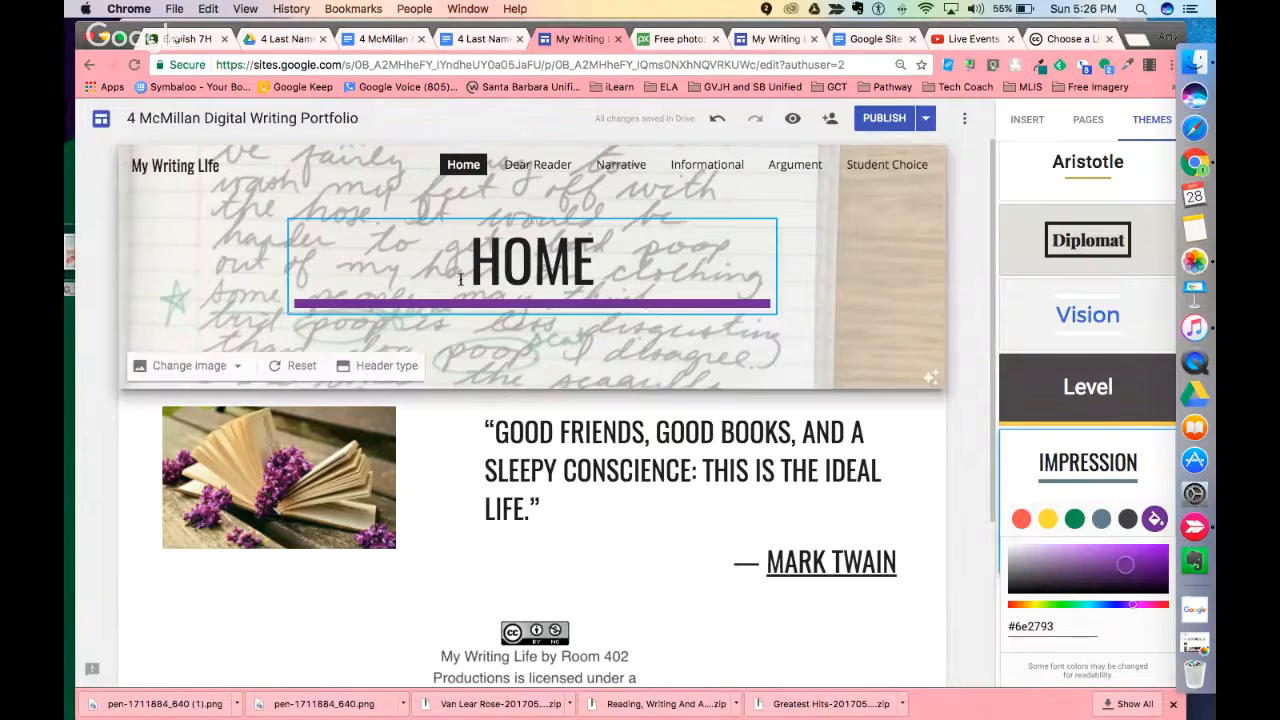
left_click(284, 628)
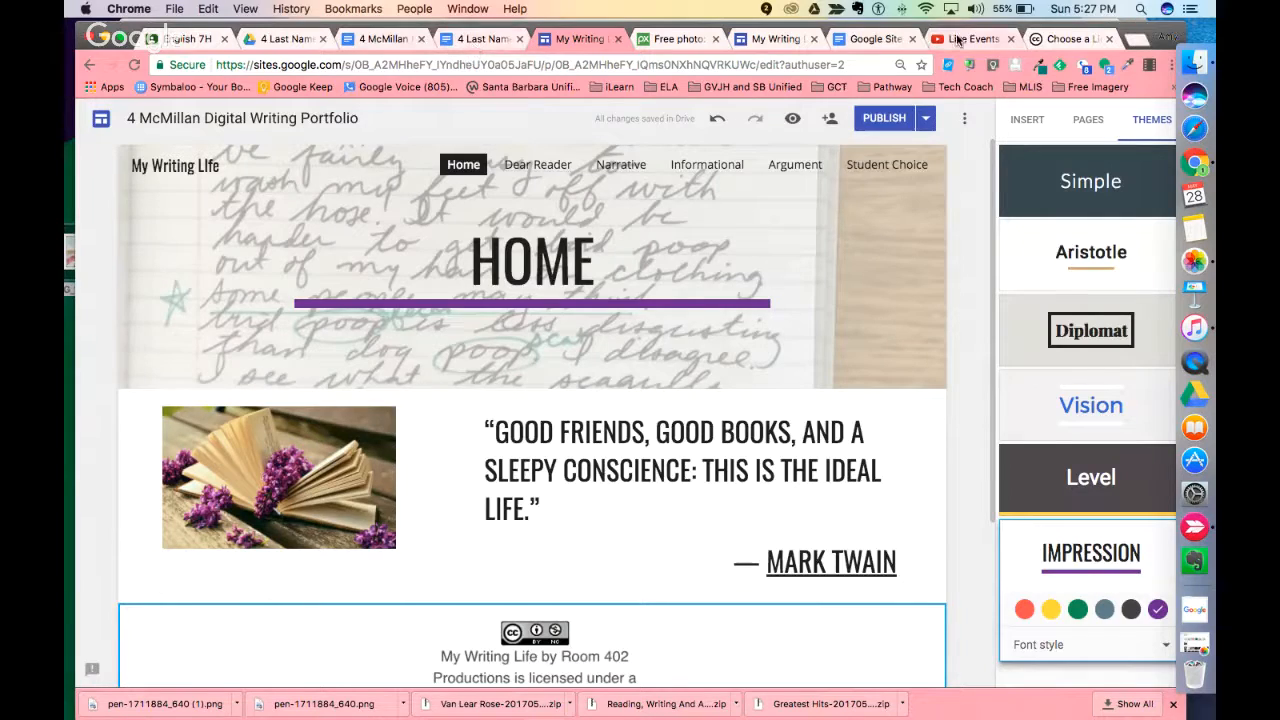
Step: Consult the optional additions in the portfolio handbook document, and add a page named Dedication to the site
left_click(879, 45)
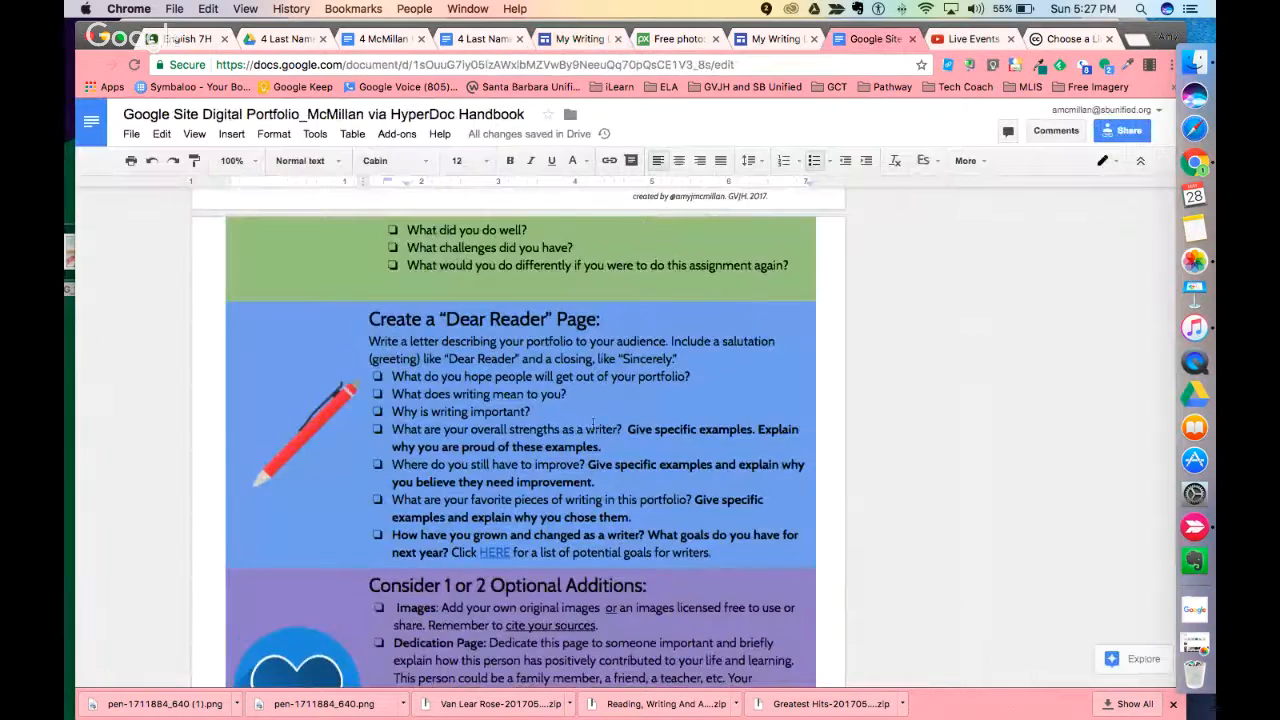
scroll(592, 425, "down", 2)
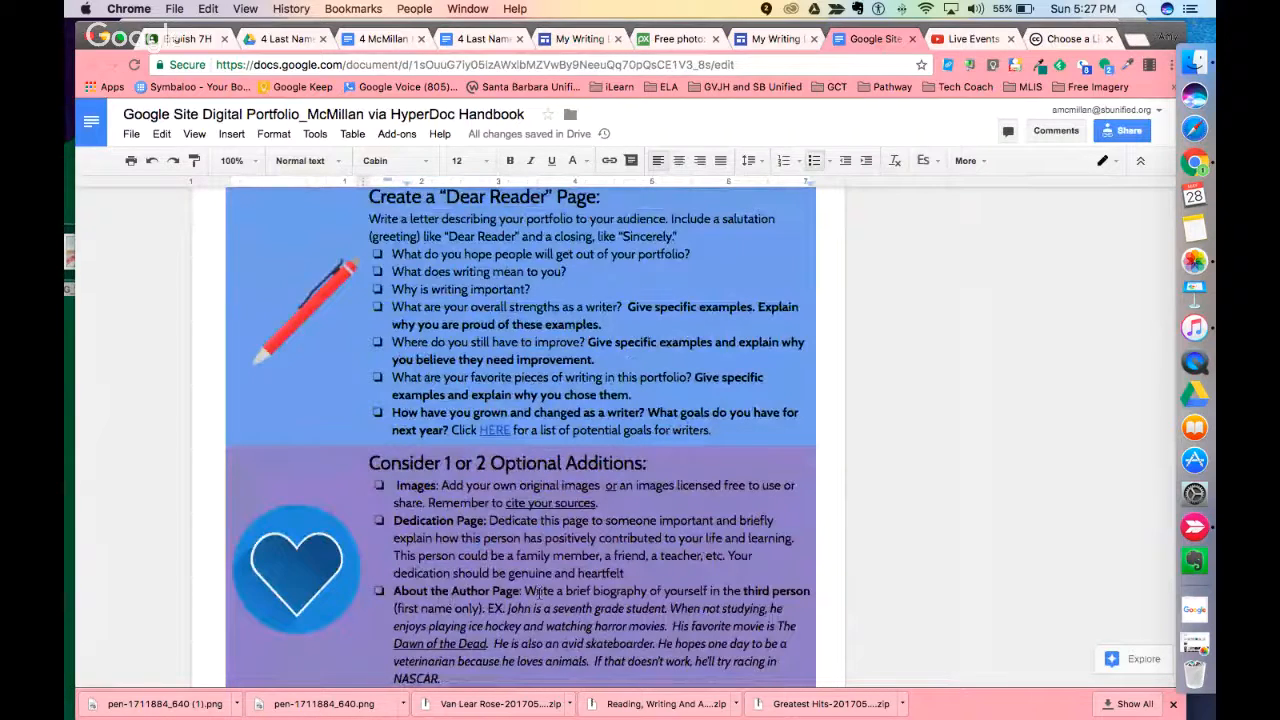
left_click(778, 40)
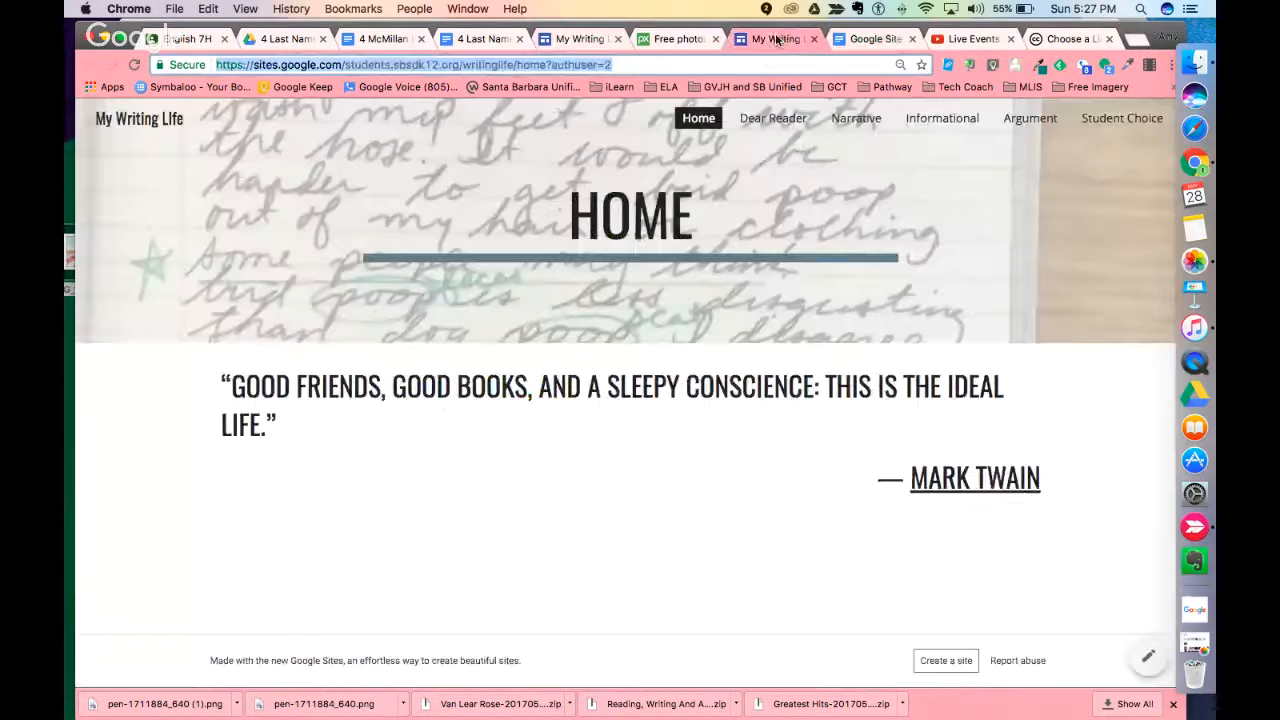
left_click(580, 39)
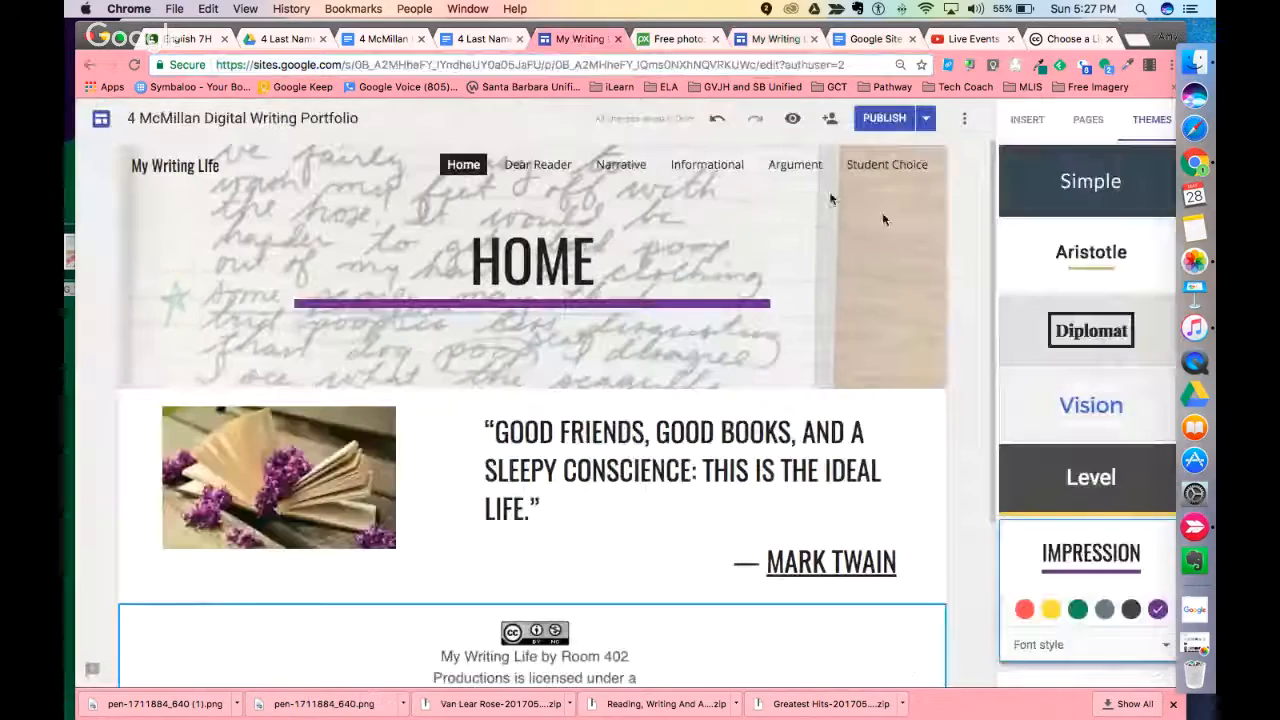
left_click(1085, 120)
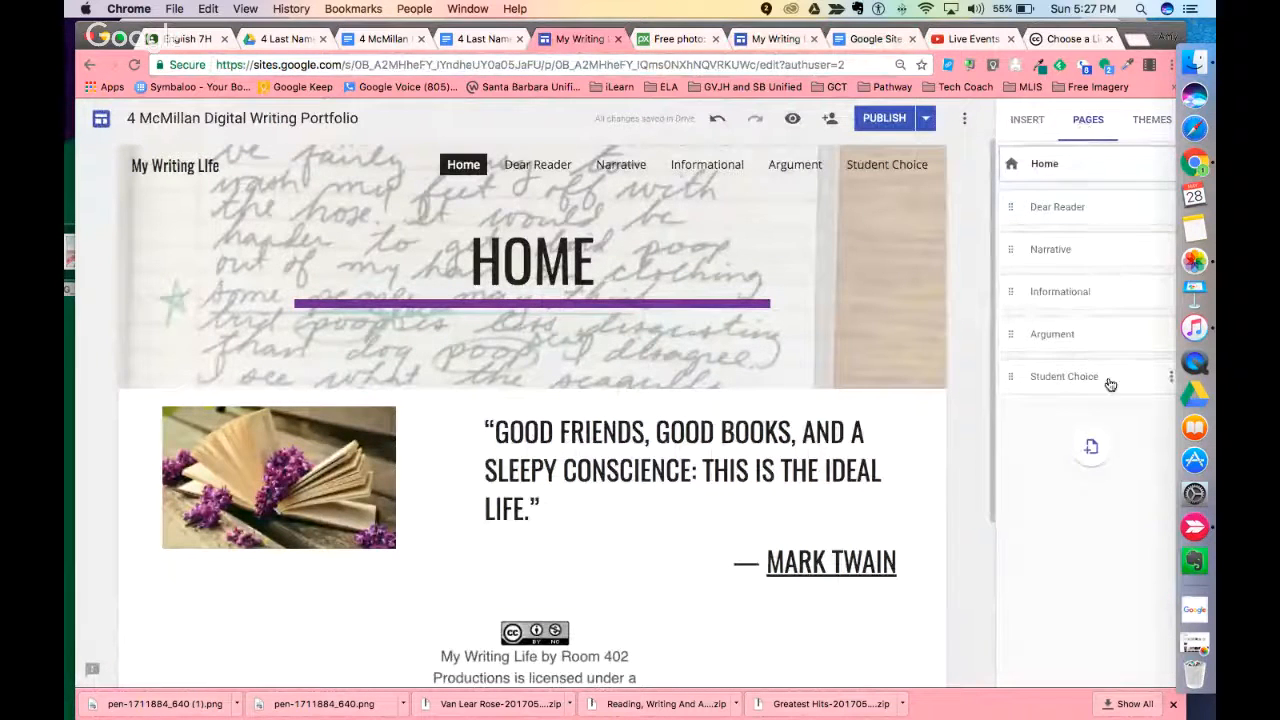
left_click(1093, 447)
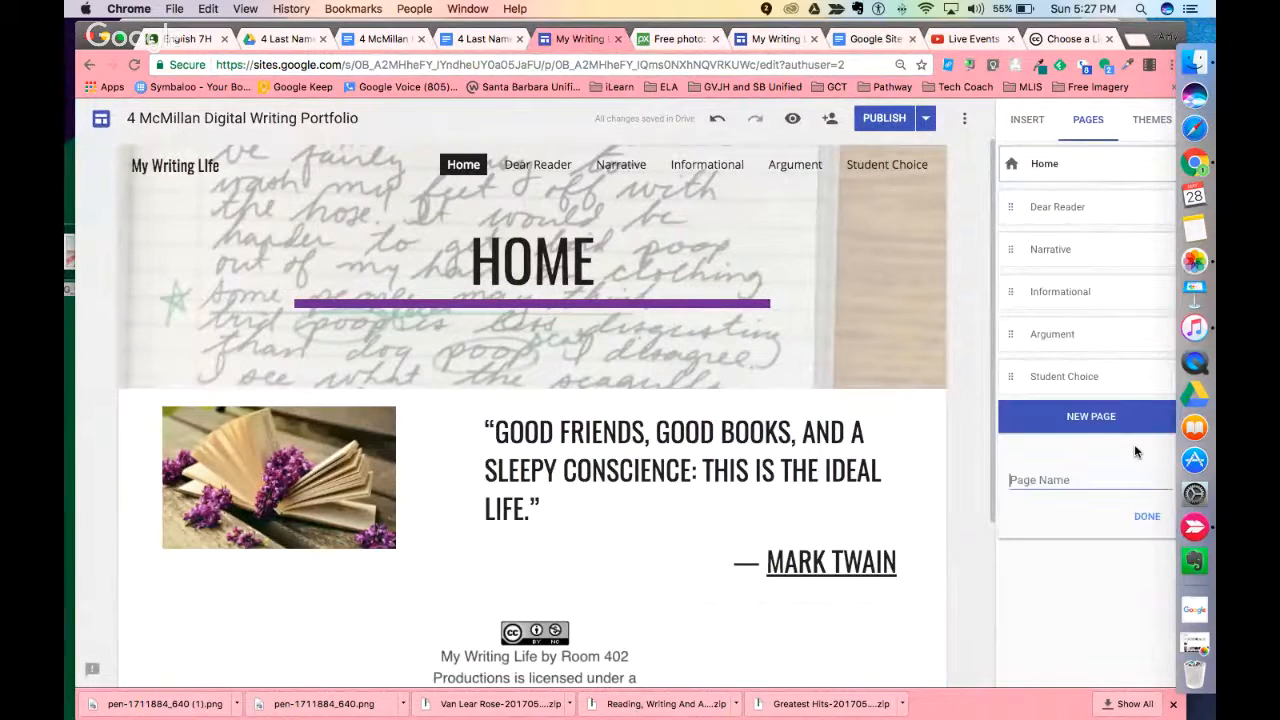
type("Dedication")
left_click(1145, 516)
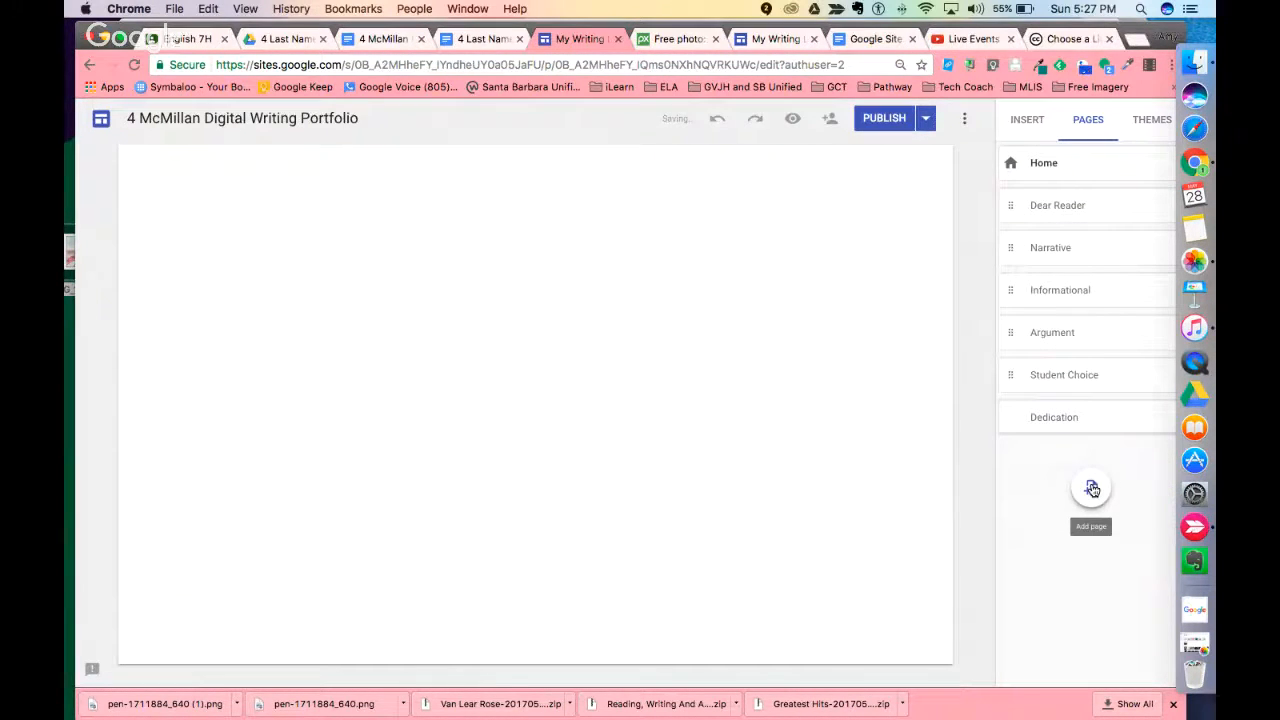
Step: Add another site page named About the Author
left_click(1090, 489)
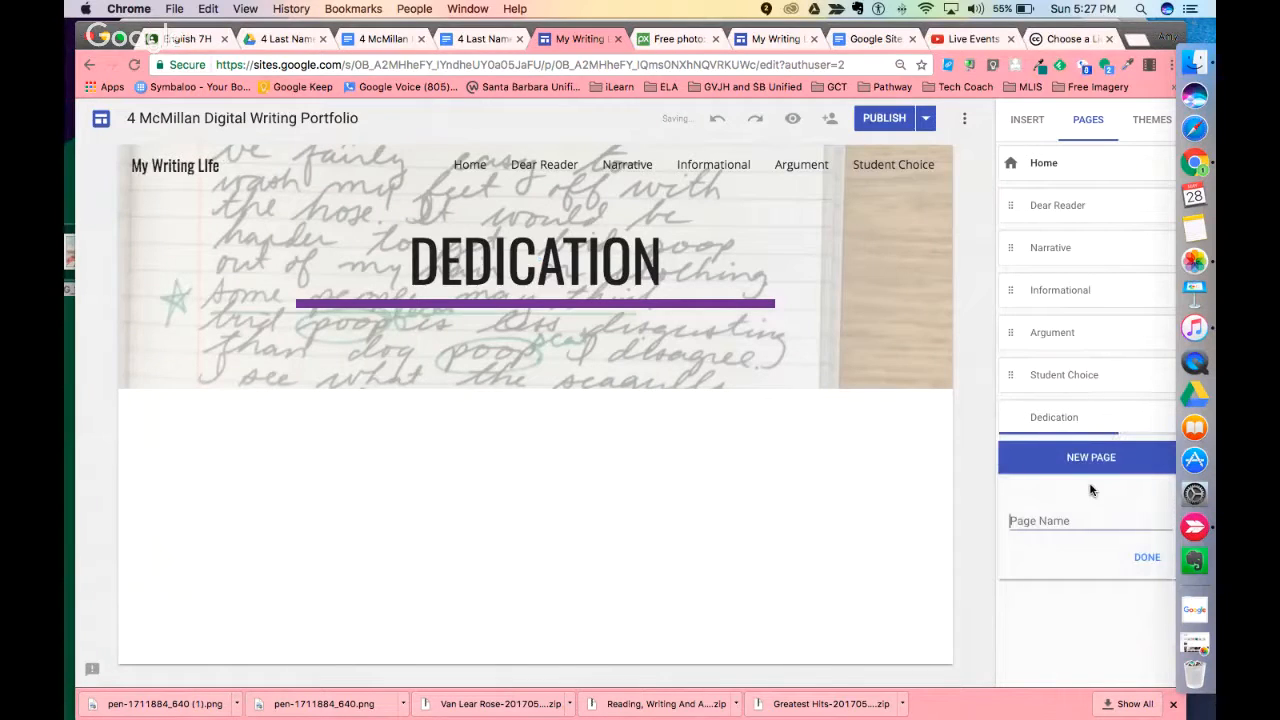
type("About the Author")
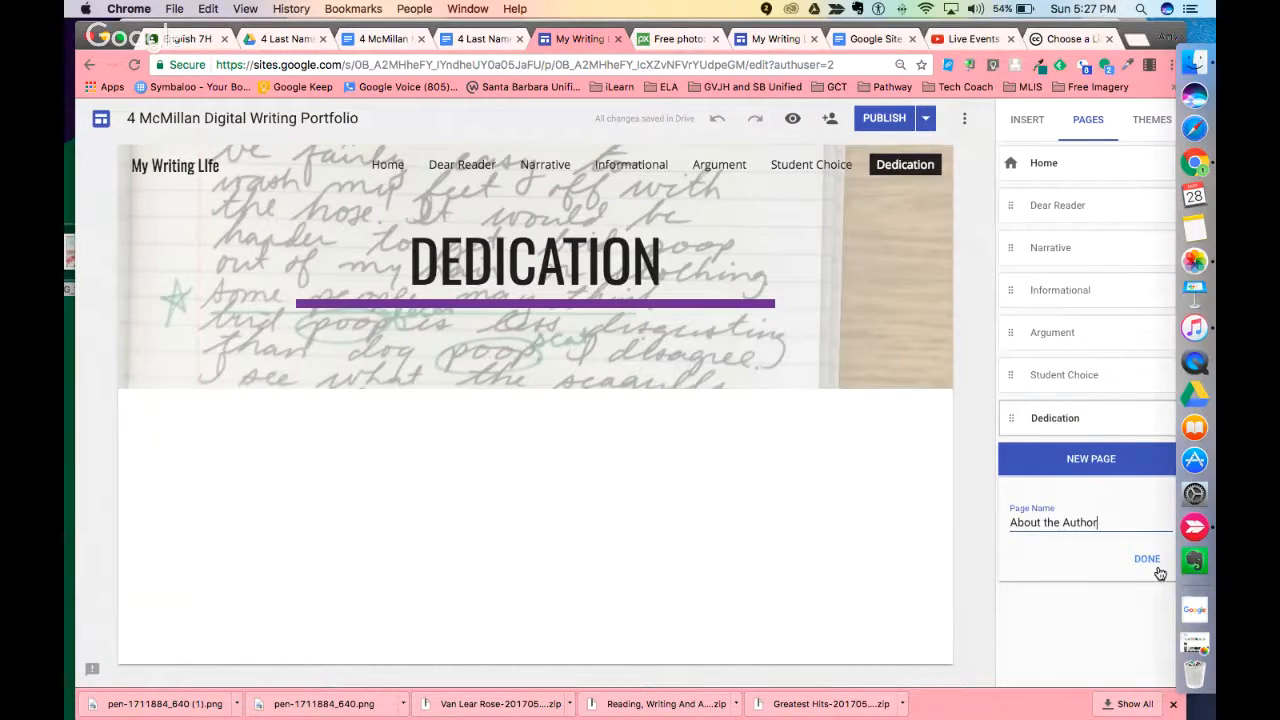
left_click(1150, 563)
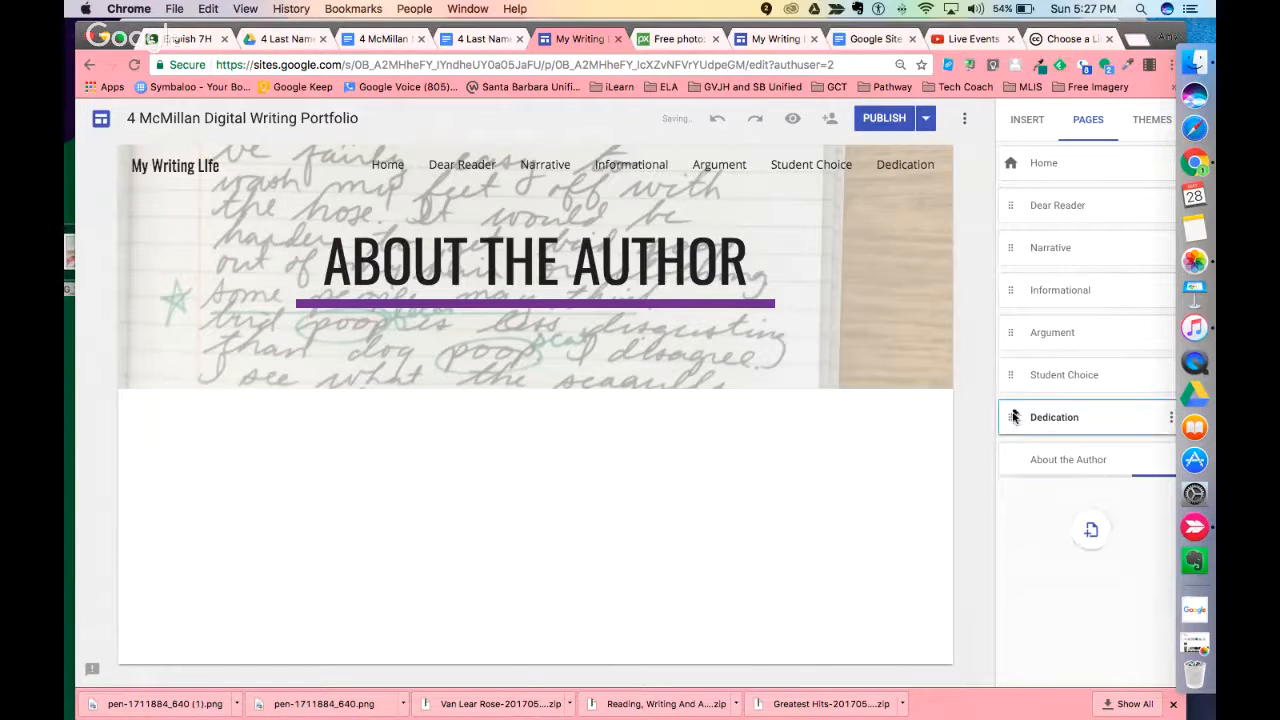
Step: Move the Dedication page up under Home, and pull it out of the subpage level so it sits directly after Home
left_click_drag(1014, 417, 1008, 166)
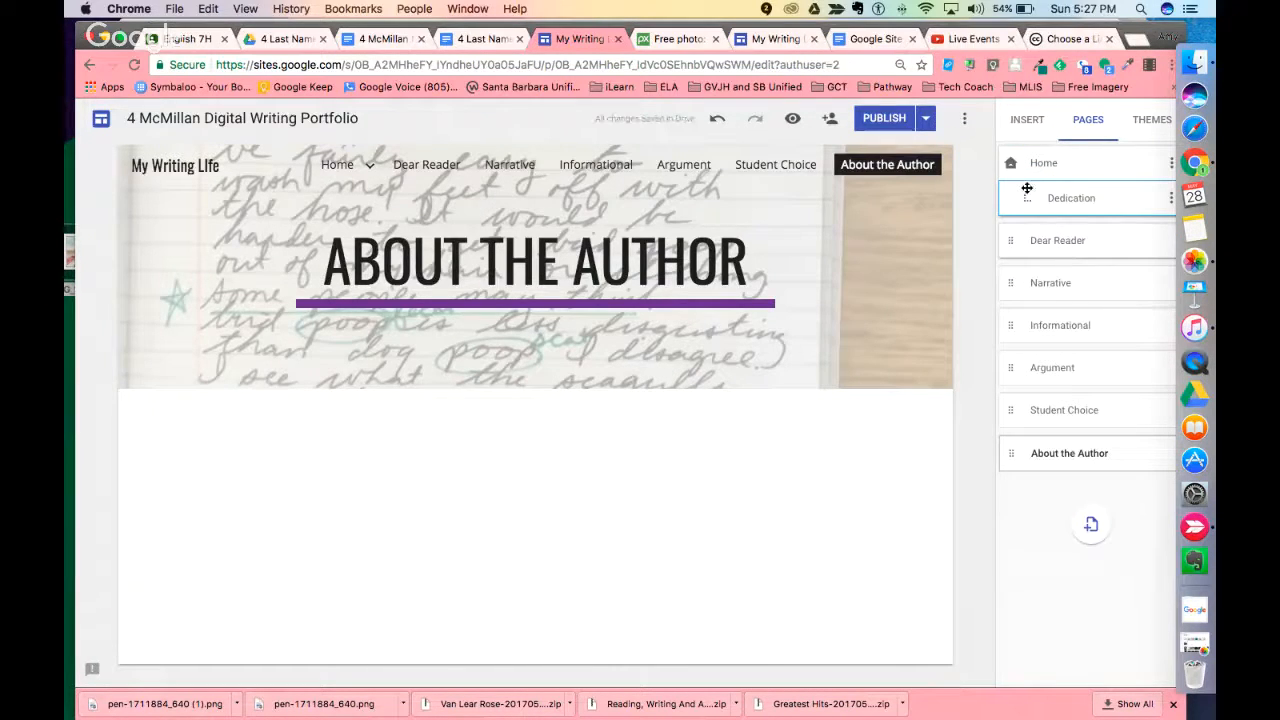
mouse_move(352, 174)
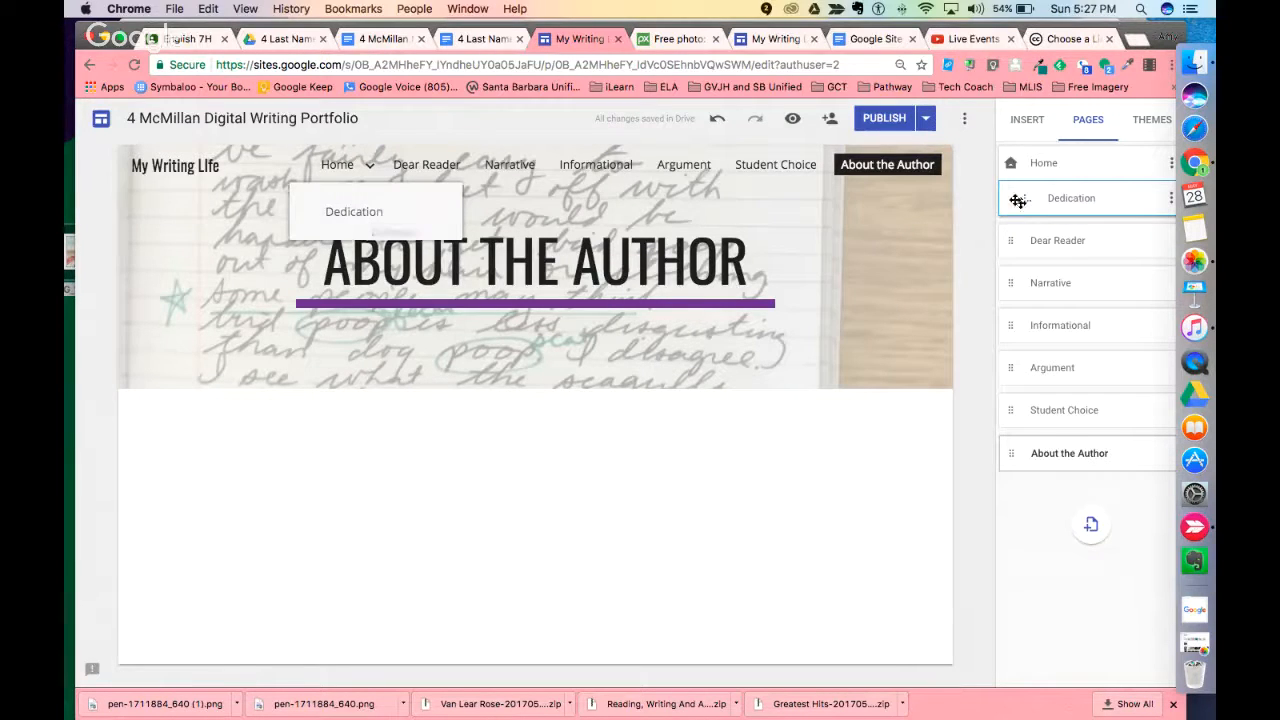
left_click_drag(1046, 200, 1018, 205)
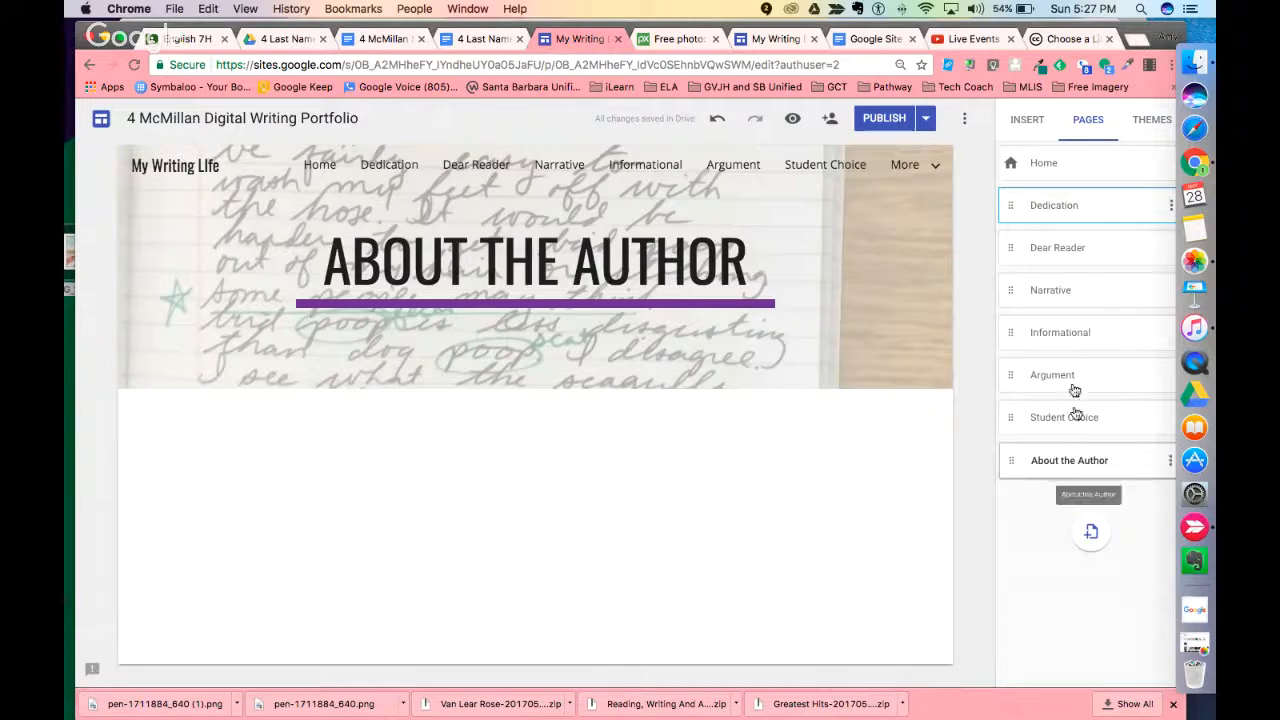
Step: Open the Dedication page and change its header type to Title only
left_click(1034, 206)
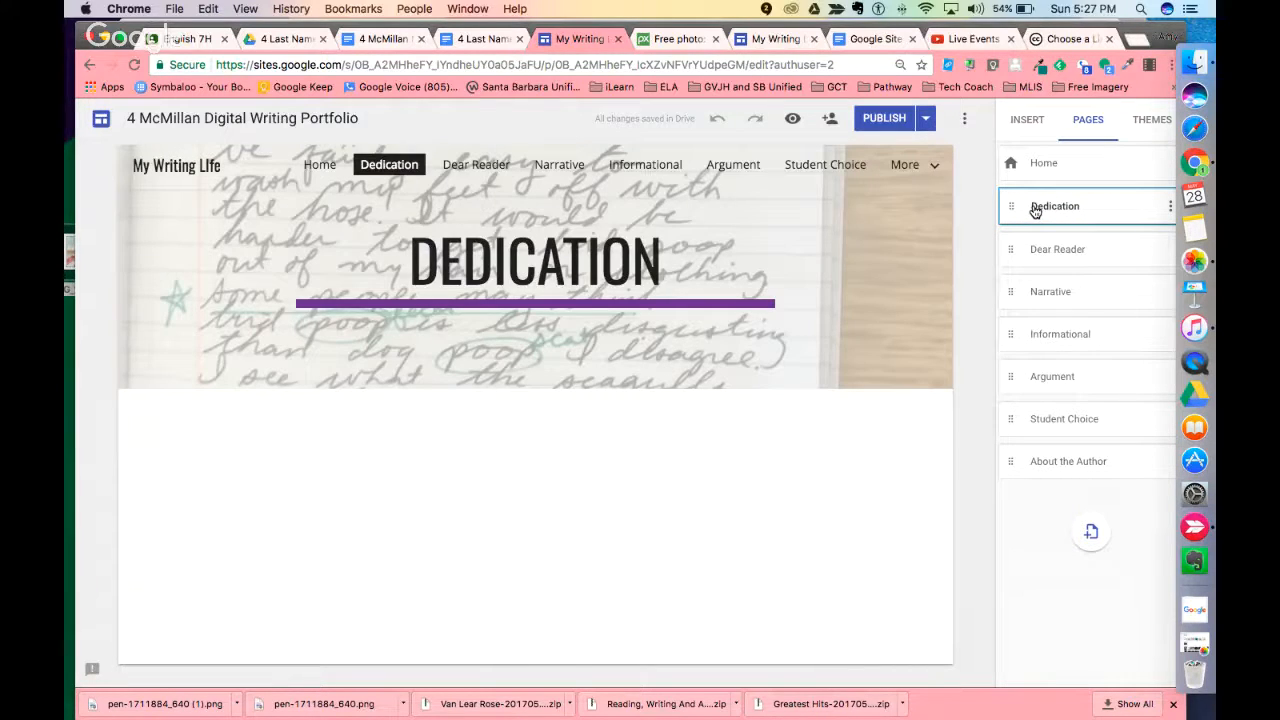
left_click(390, 366)
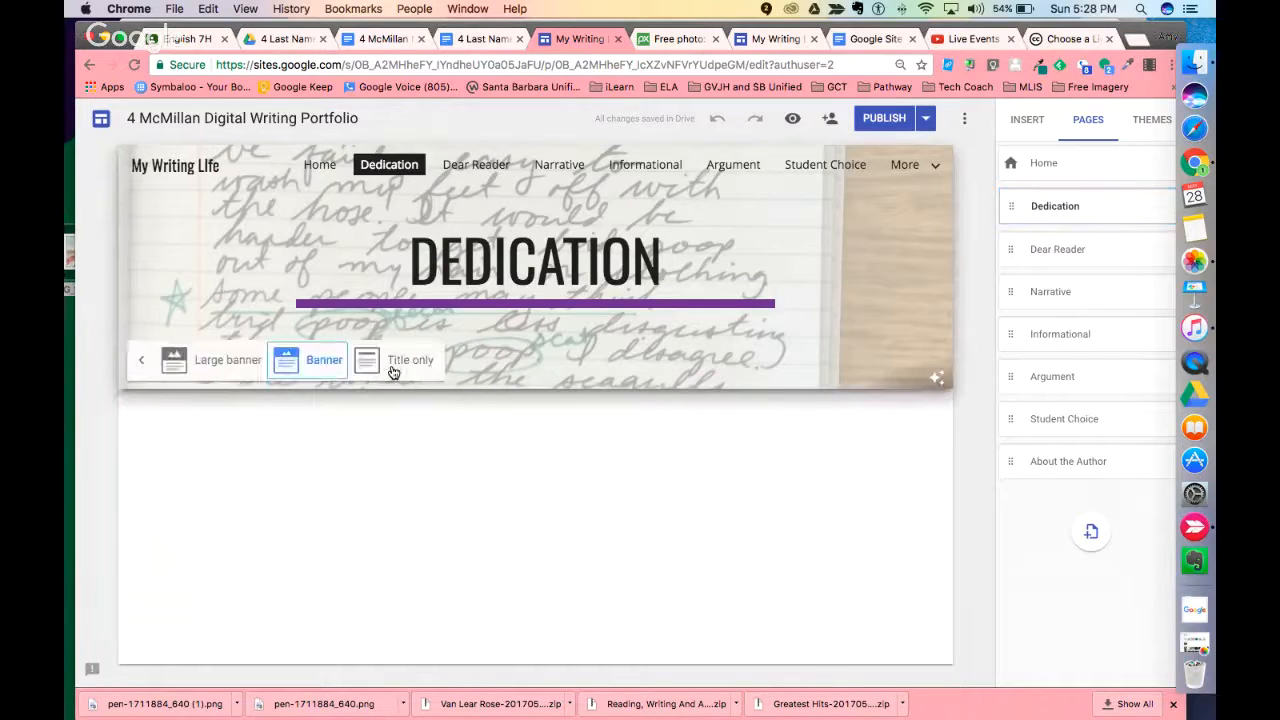
left_click(390, 363)
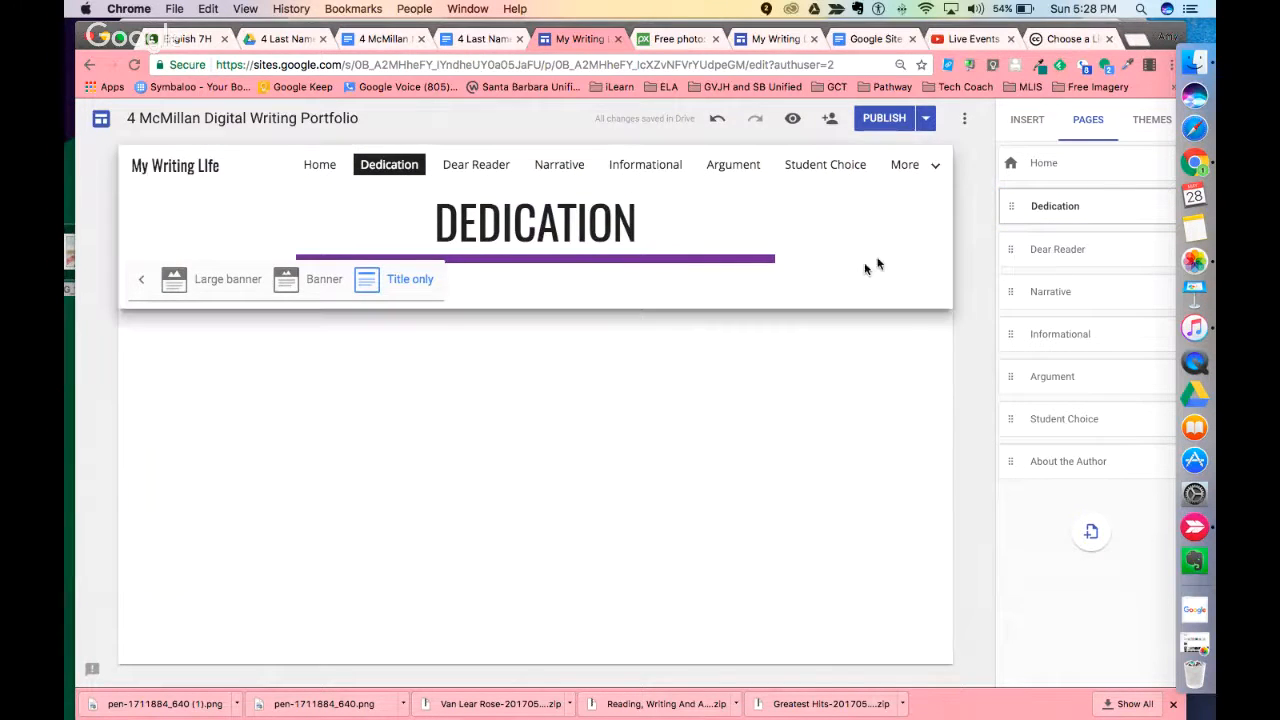
Step: Insert a text box on the Dedication page reading "I dedicate this portfolio to..."
left_click(1027, 119)
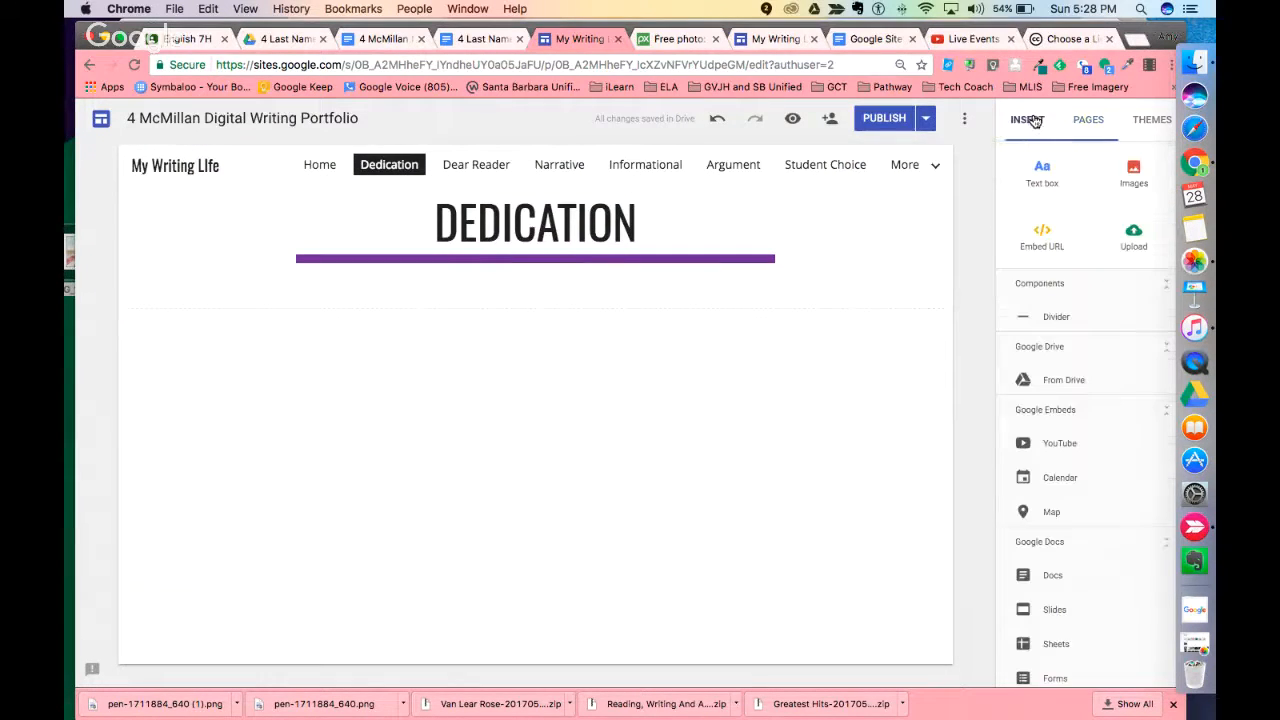
left_click(1035, 180)
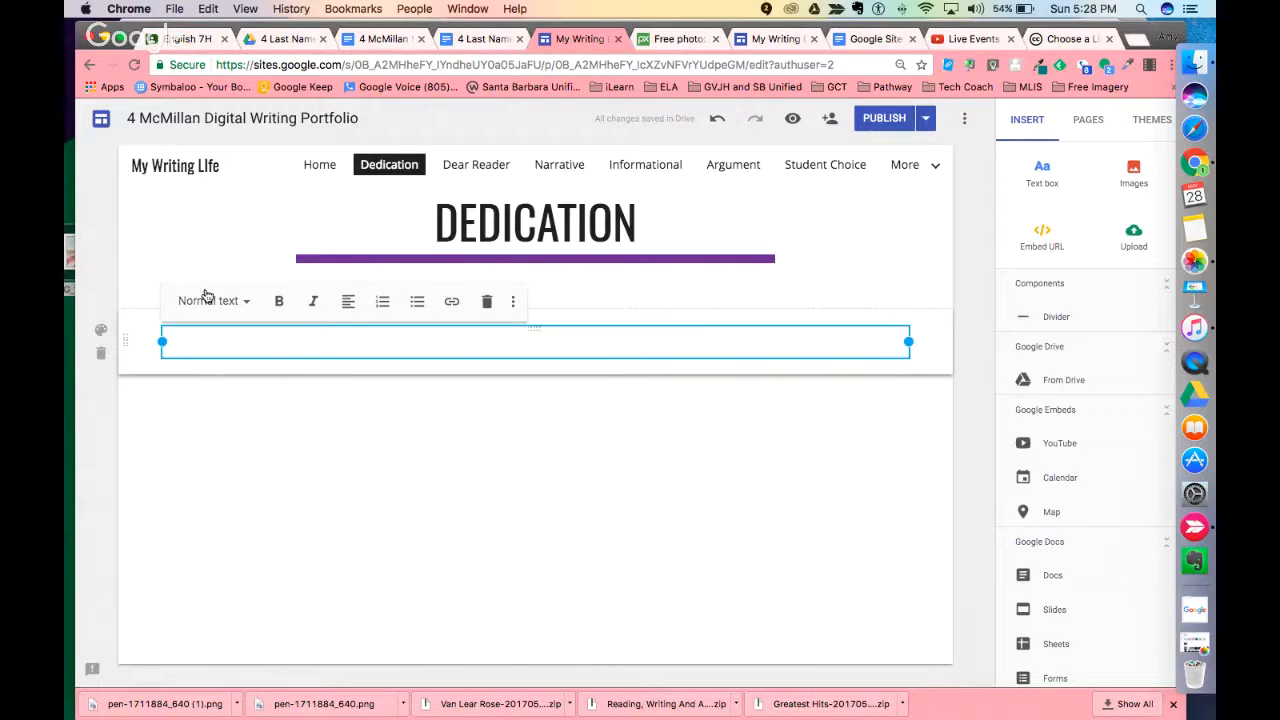
type("I d")
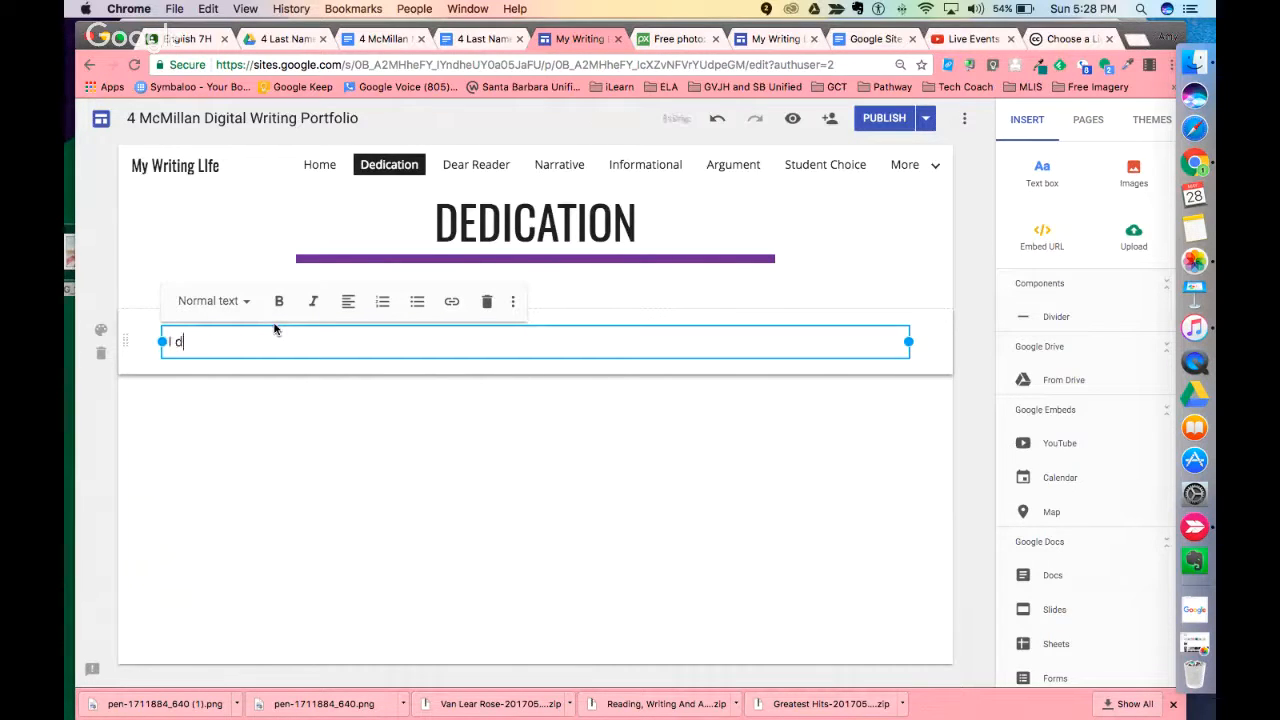
type("edicate this por")
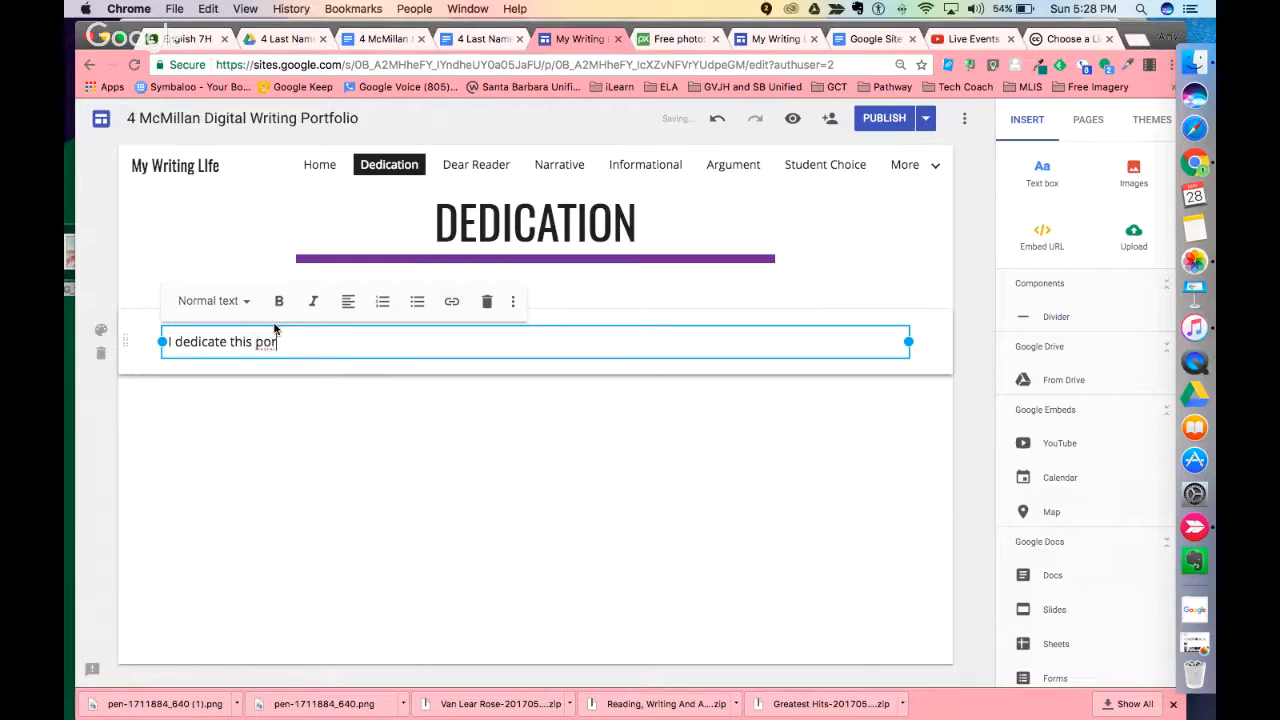
type("tfolio to...")
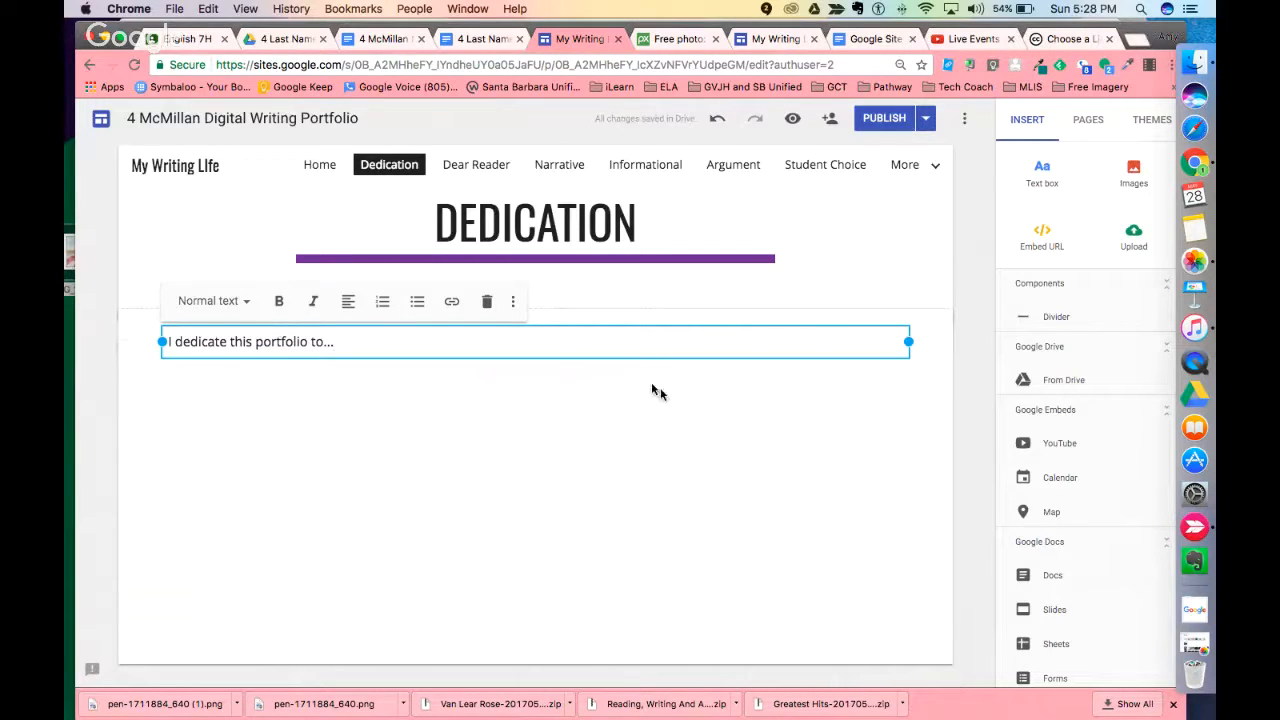
Step: Open the About the Author page and change its header type to Title only
mouse_move(918, 170)
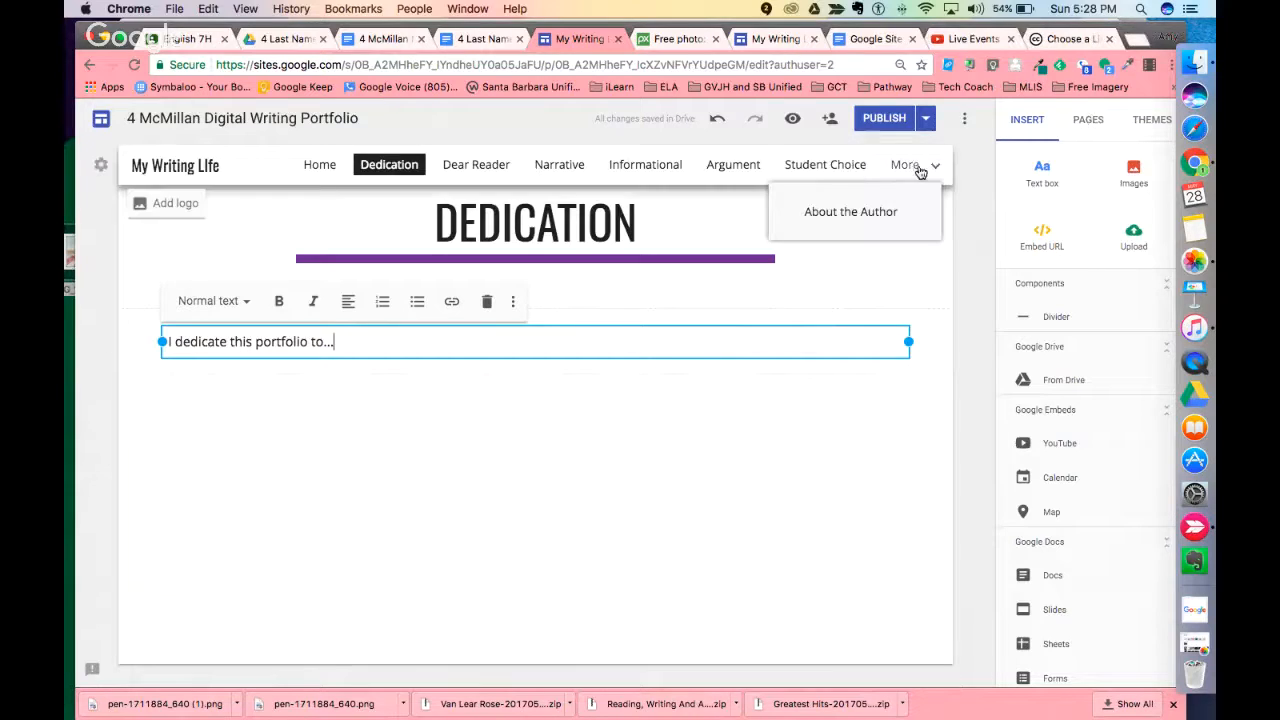
left_click(884, 211)
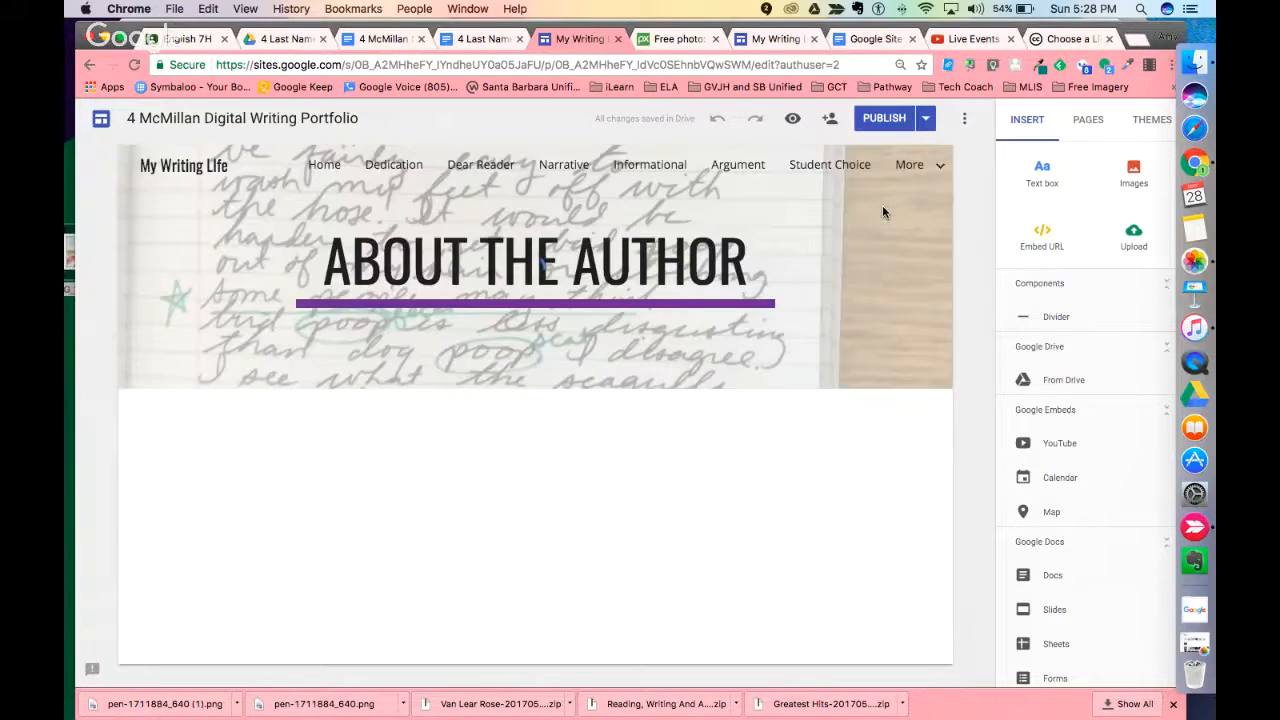
left_click(388, 368)
left_click(405, 365)
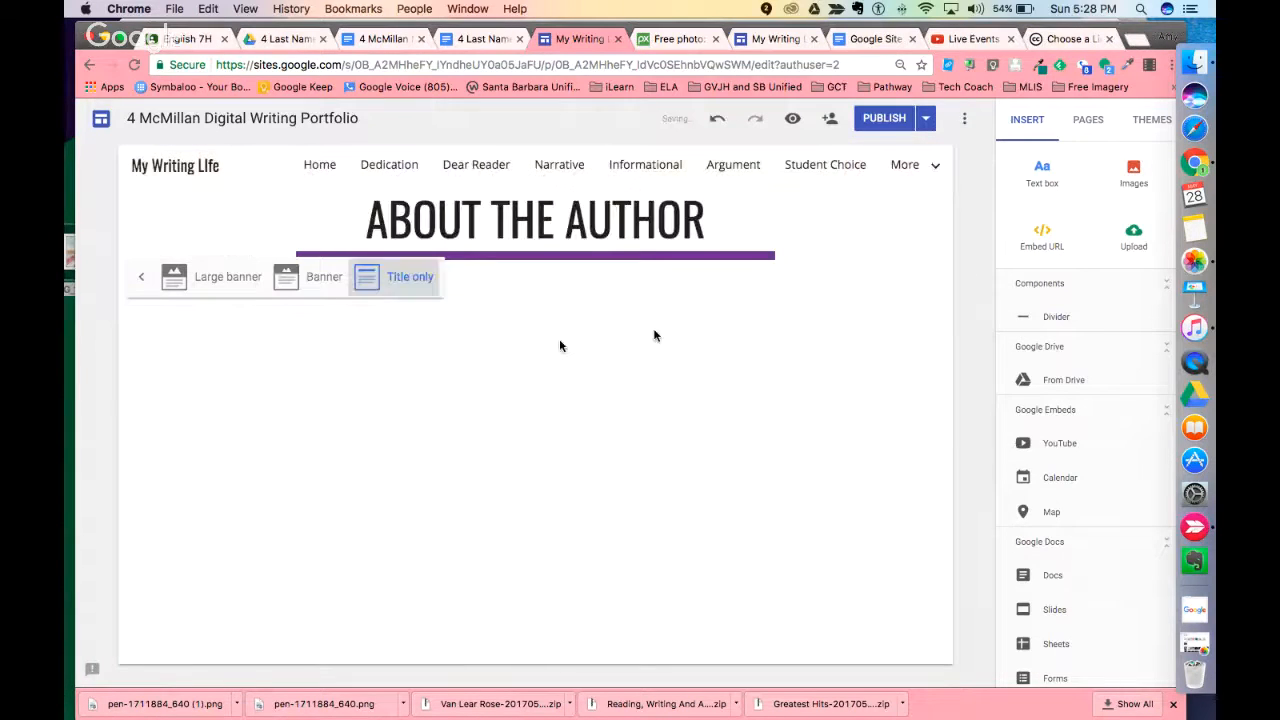
Step: Insert a text box and, following the handbook's third-person biography example, enter the author's first name followed by "is a seventh grade English teacher."
left_click(1055, 177)
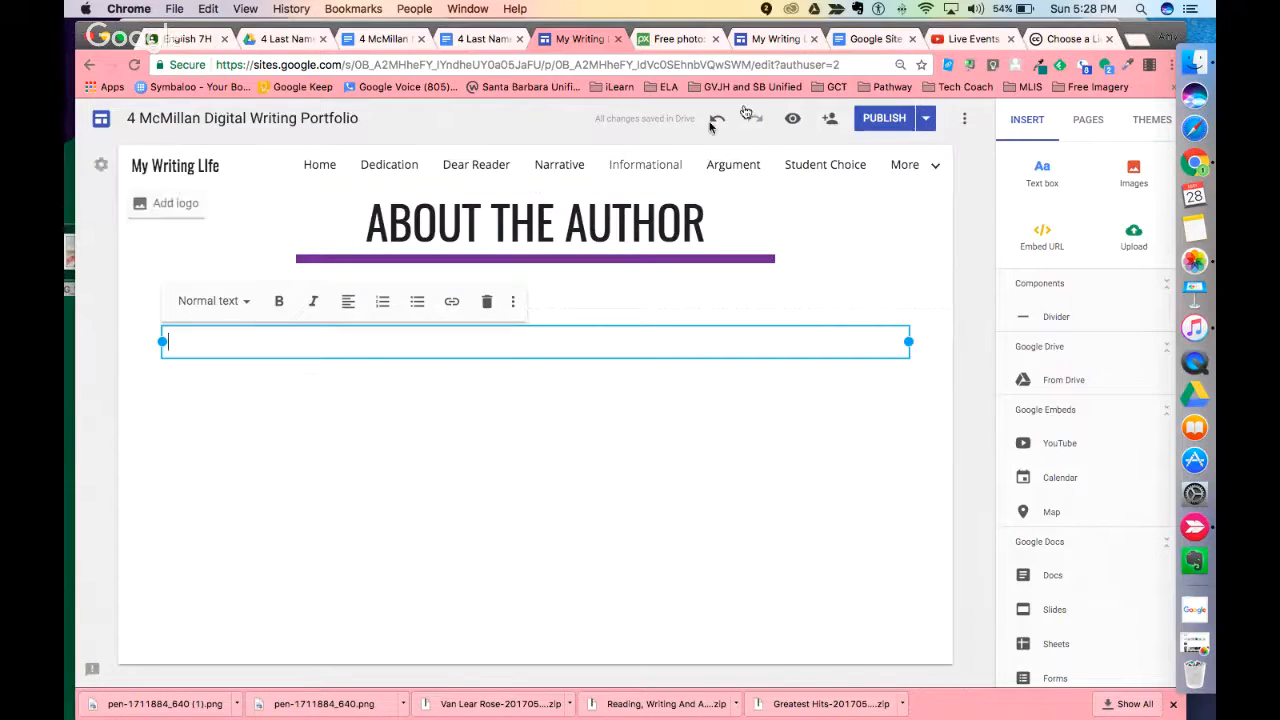
left_click(865, 40)
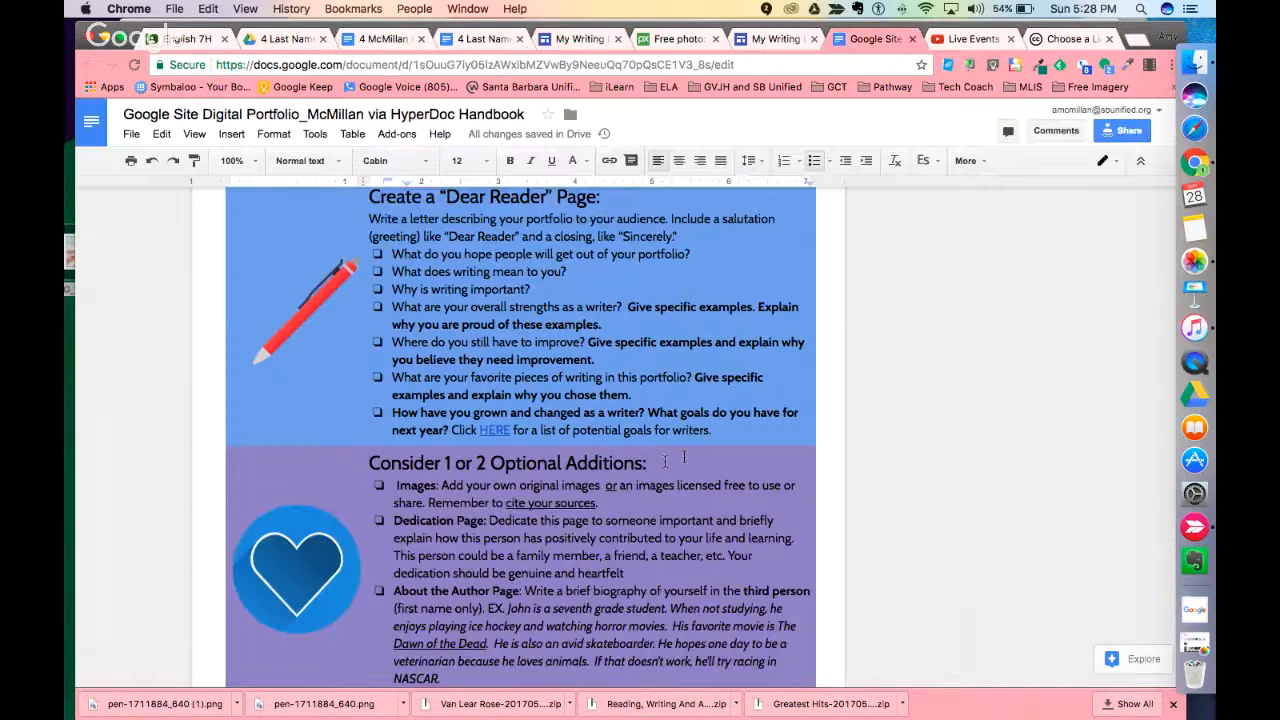
scroll(665, 461, "down", 3)
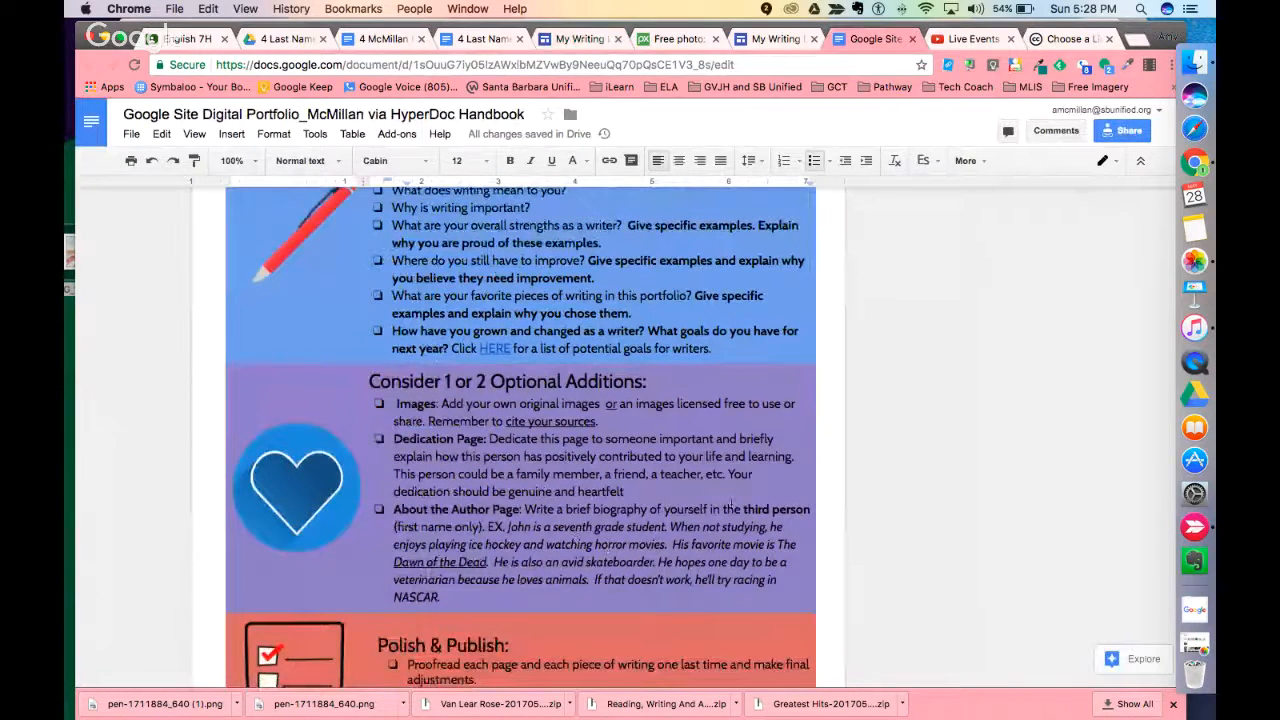
left_click(505, 527)
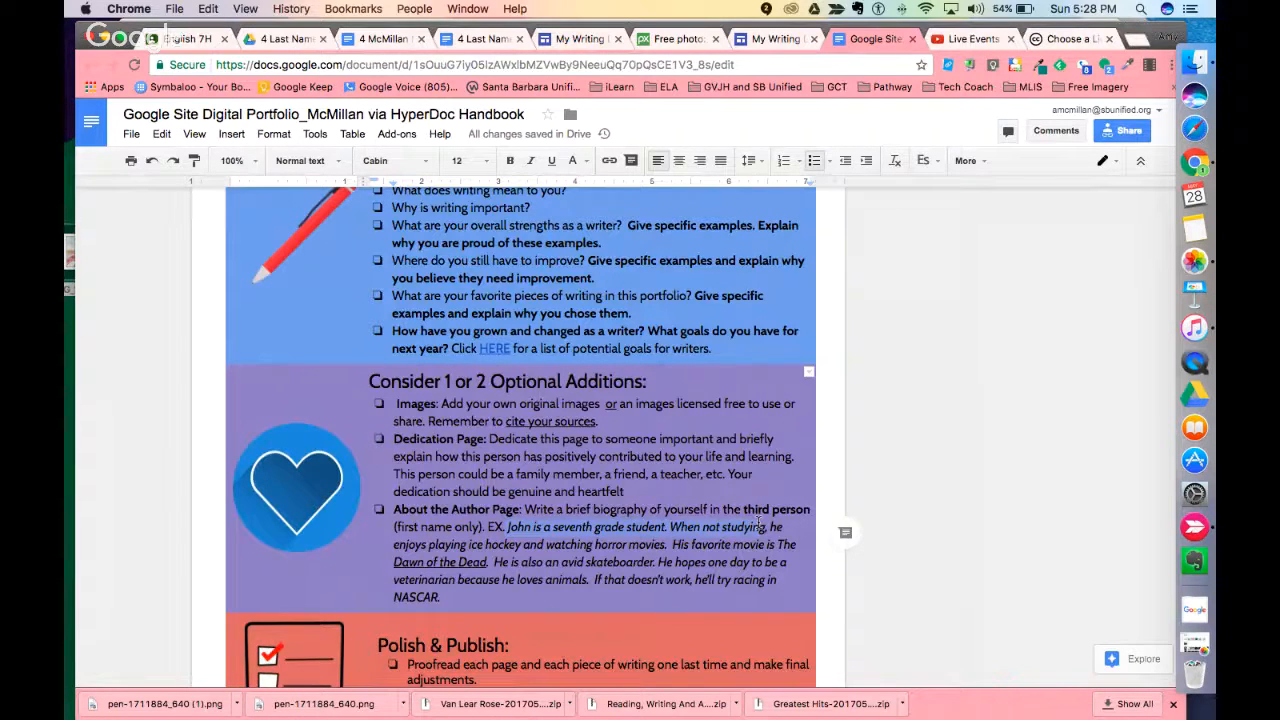
left_click(580, 38)
type("Amy is a sevent")
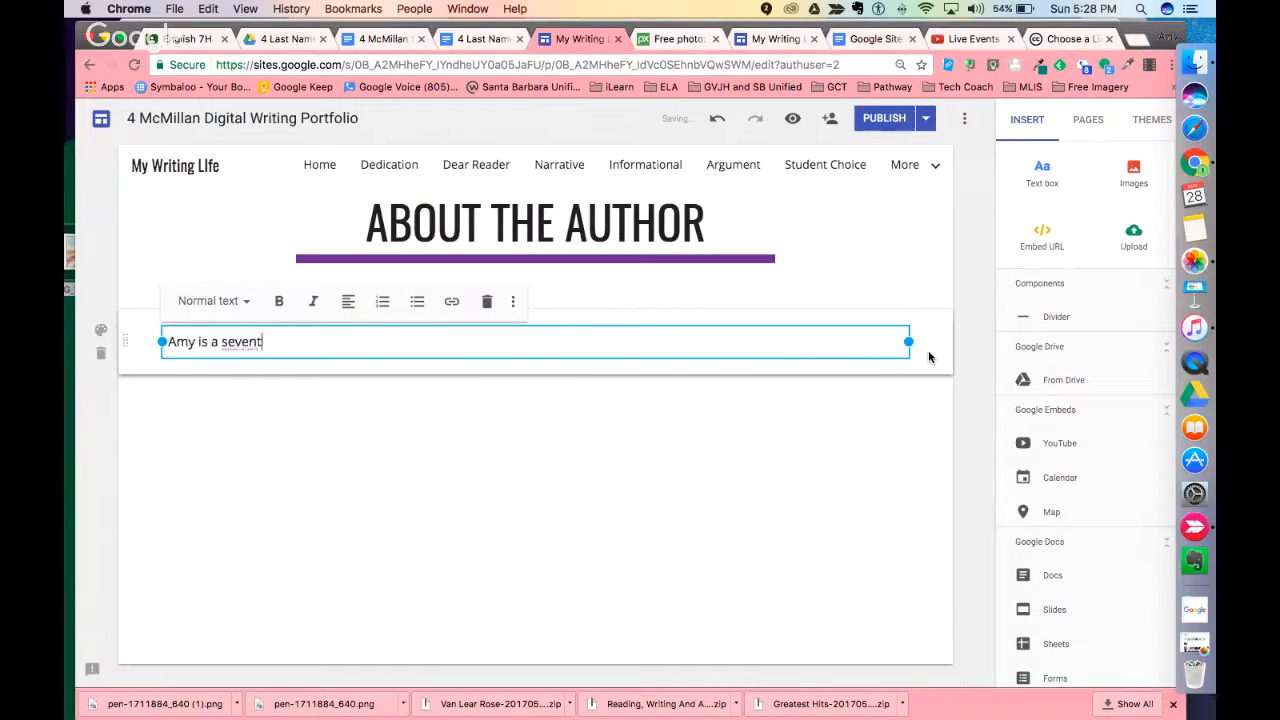
type("h grade English teacher.")
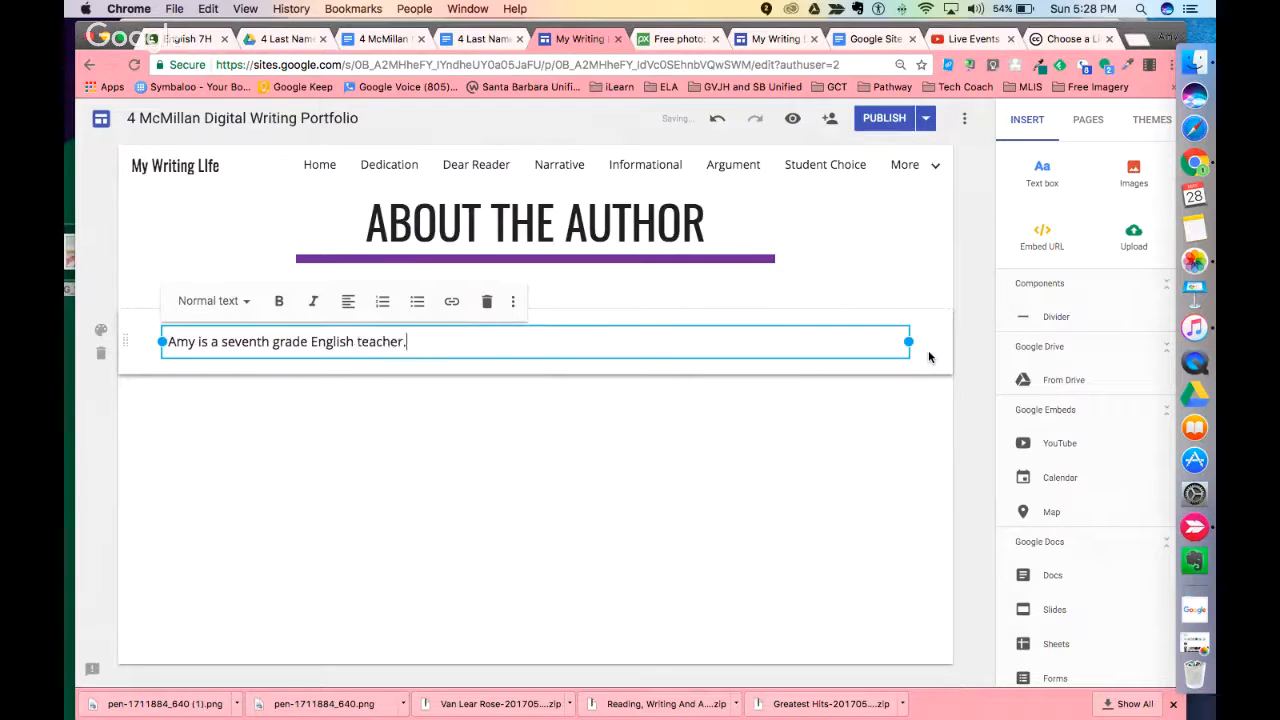
Step: Narrow the biography text box from its left edge to free space beside it, and open the image upload file picker
left_click(631, 480)
left_click(348, 343)
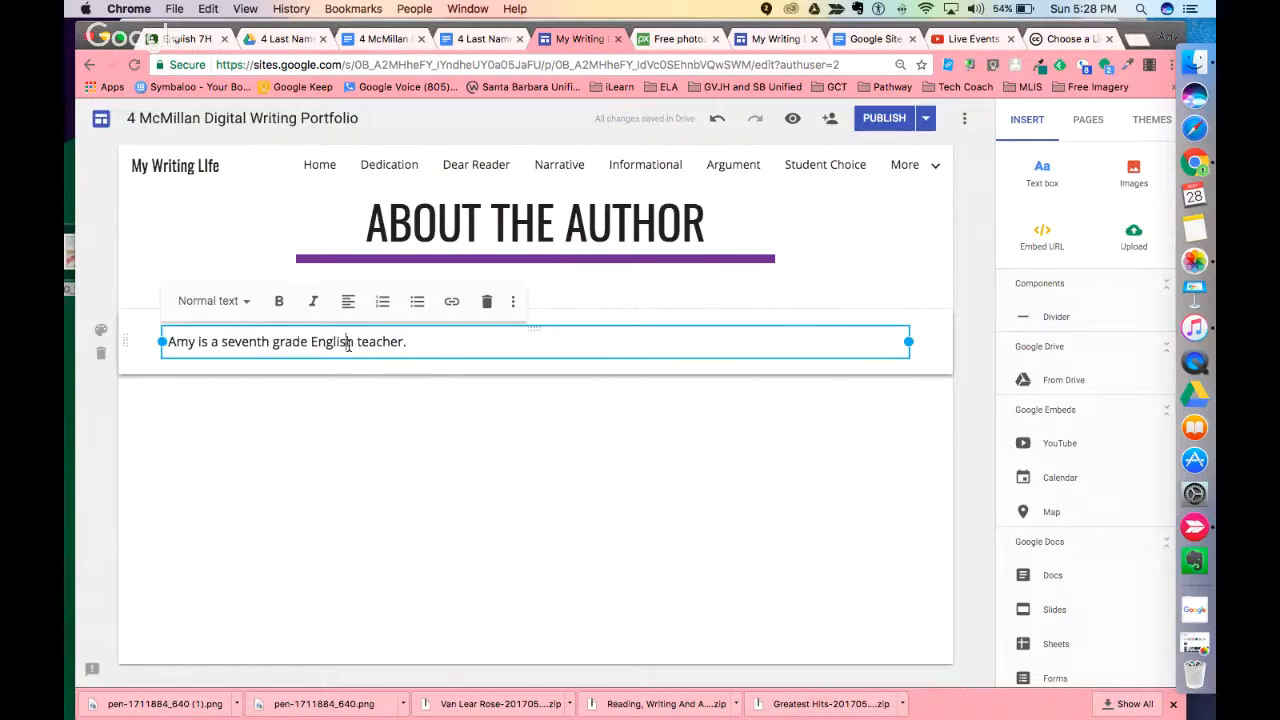
left_click_drag(160, 342, 486, 360)
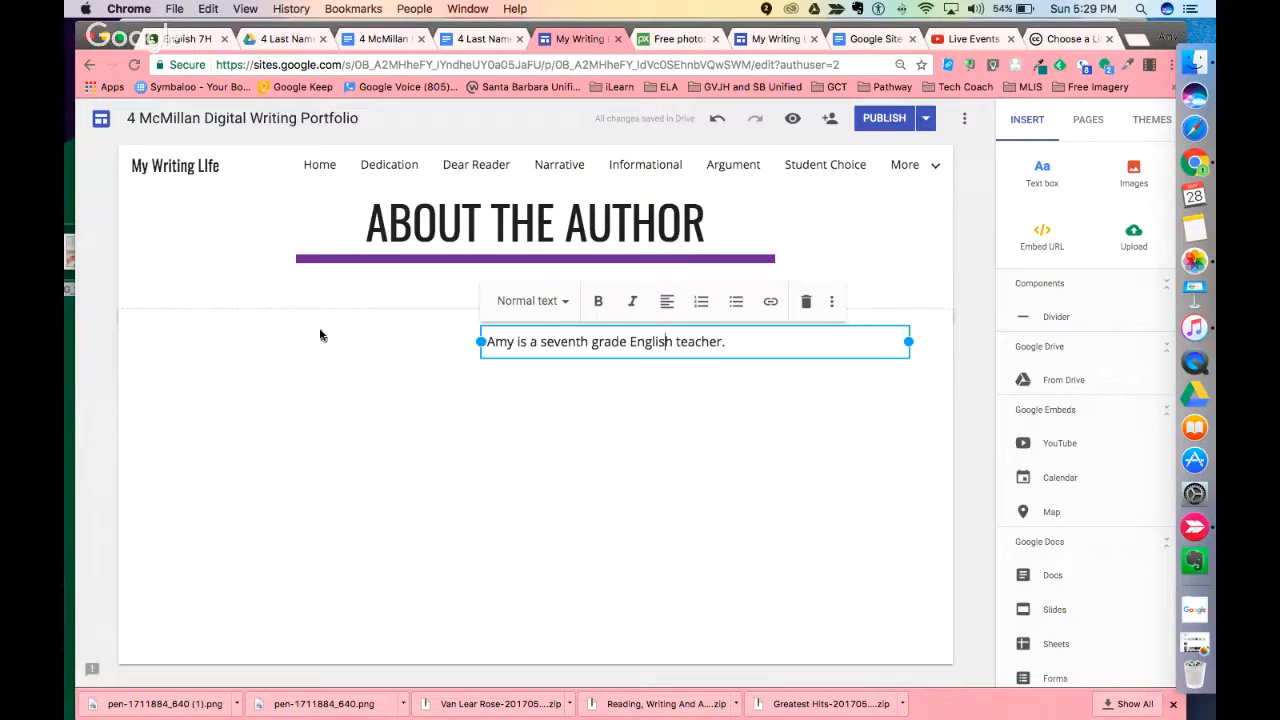
left_click(1127, 245)
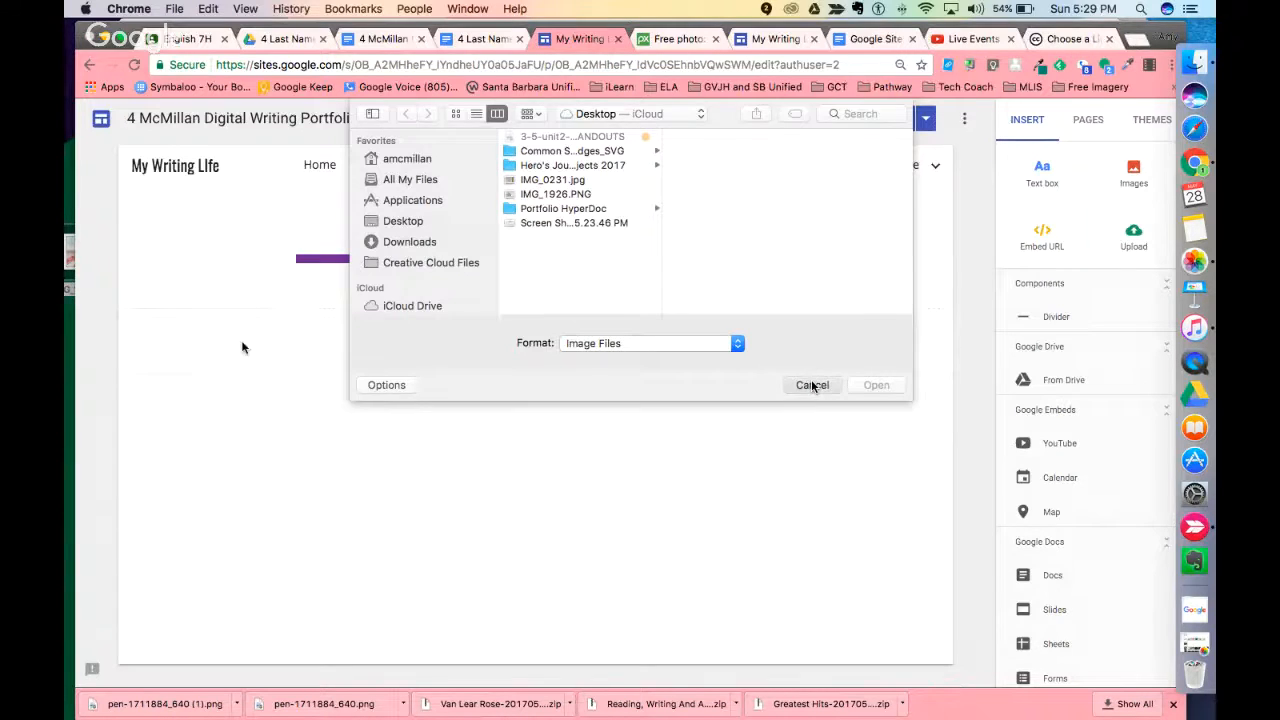
key("Escape")
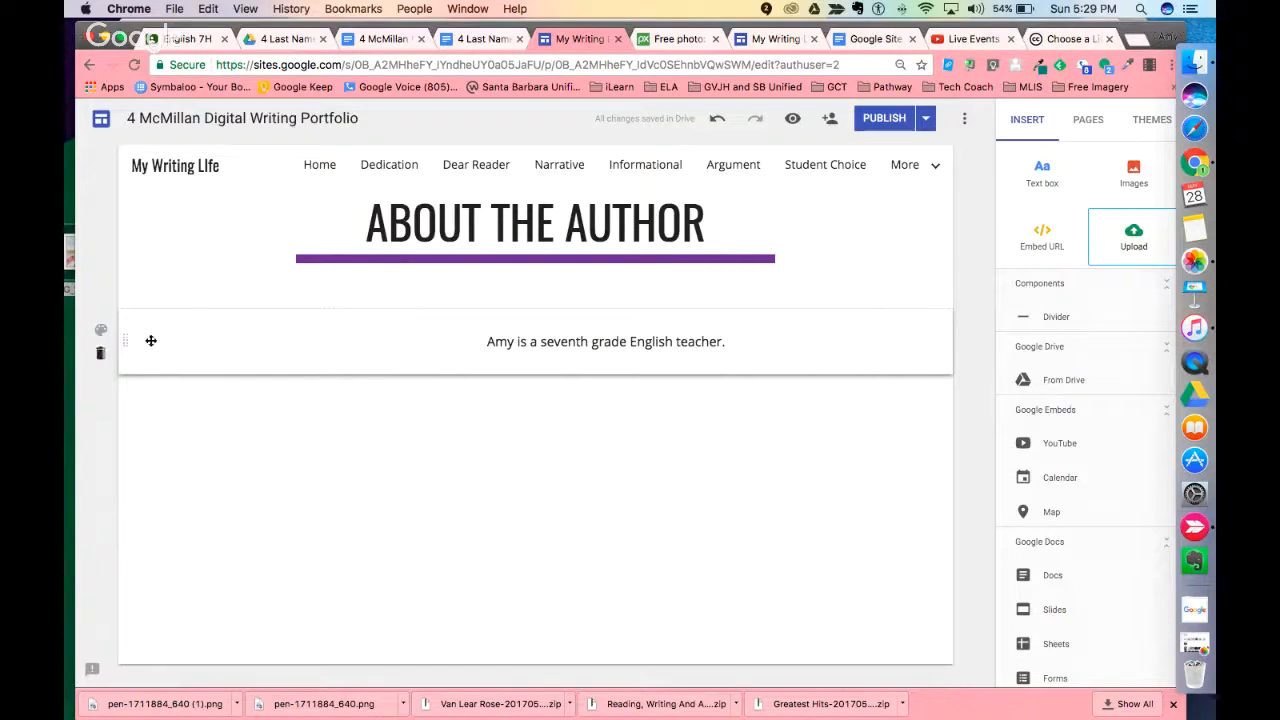
left_click(1112, 178)
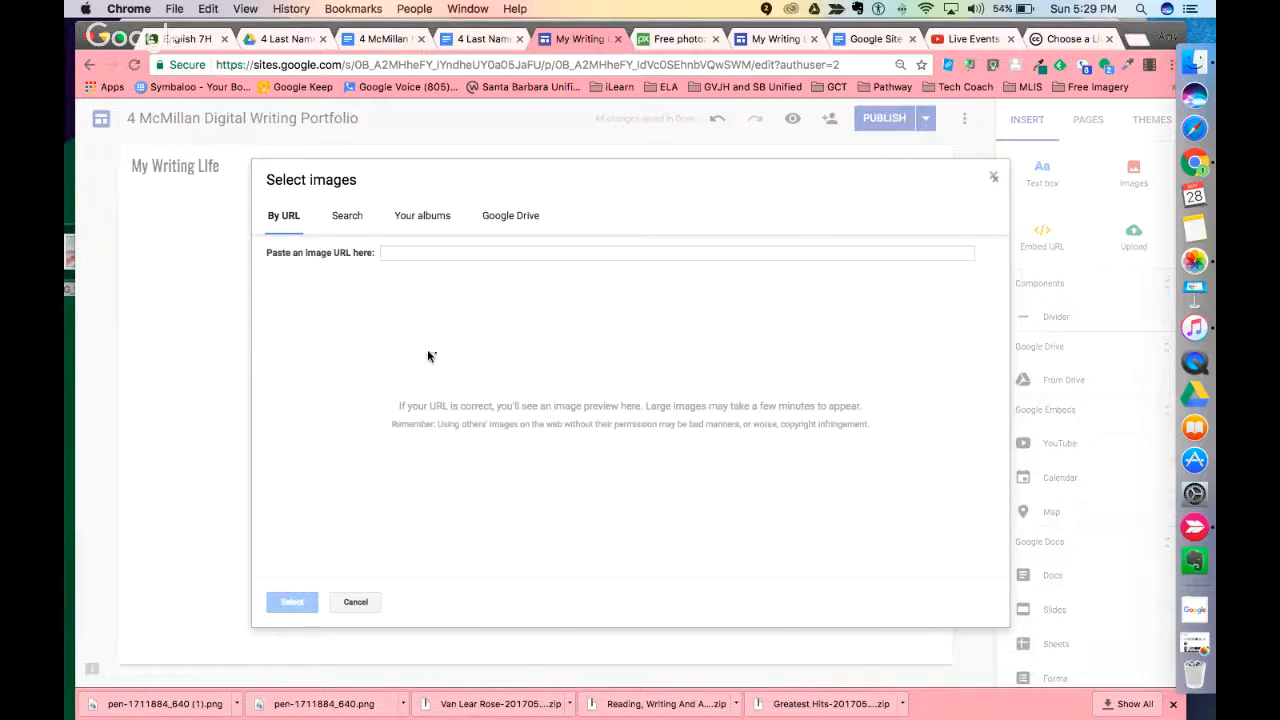
left_click(372, 607)
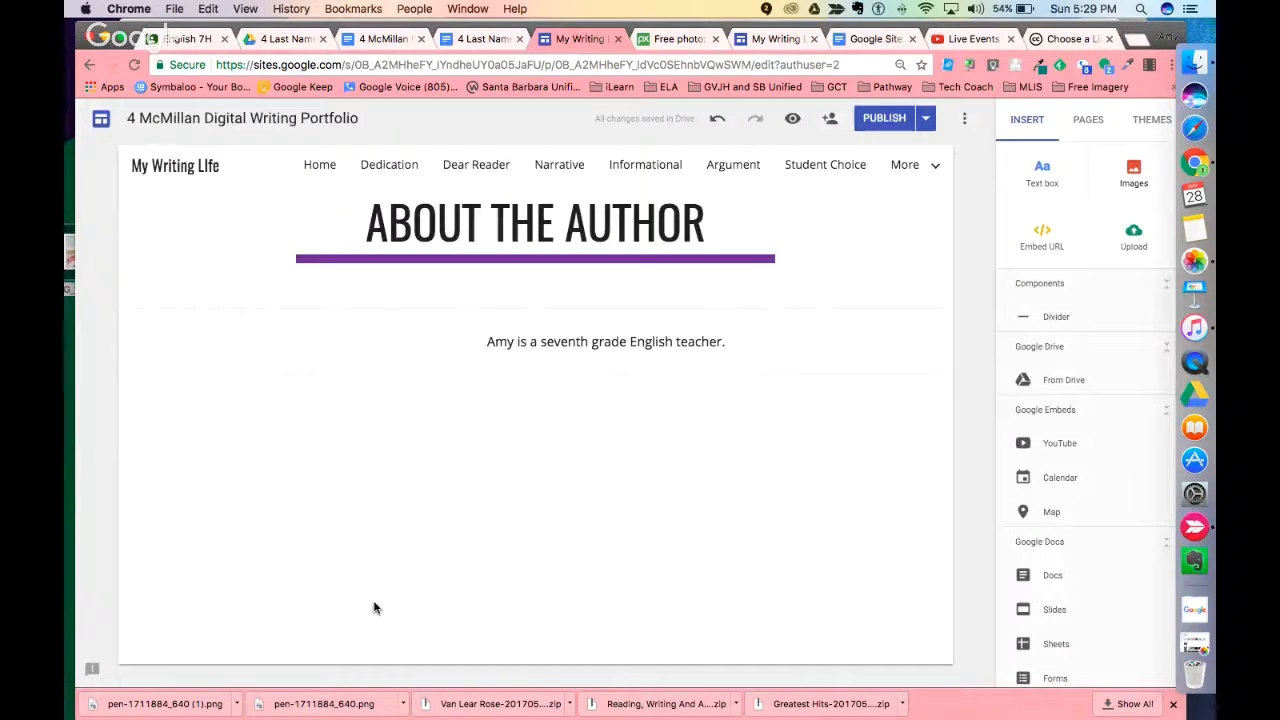
Step: Return to the portfolio's Home page and publish the site with its latest changes
left_click(310, 168)
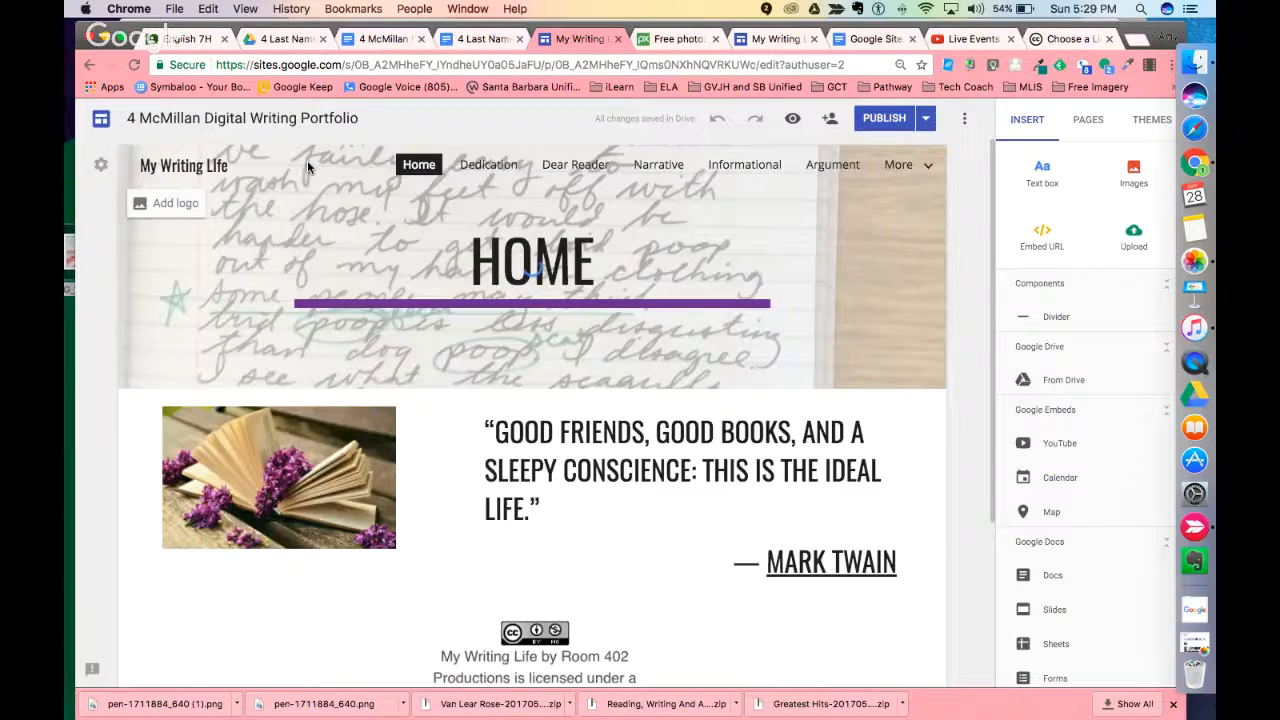
left_click(886, 118)
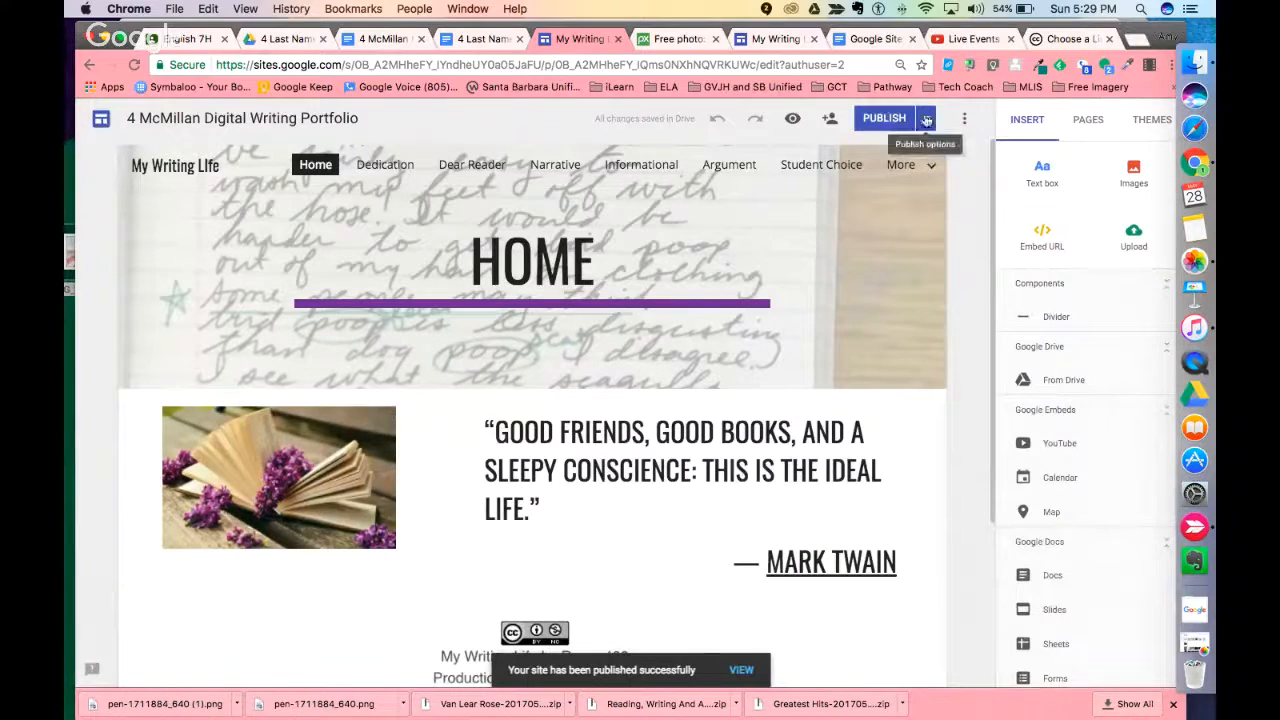
Step: Open the published version of the portfolio site and select its full web address
left_click(961, 118)
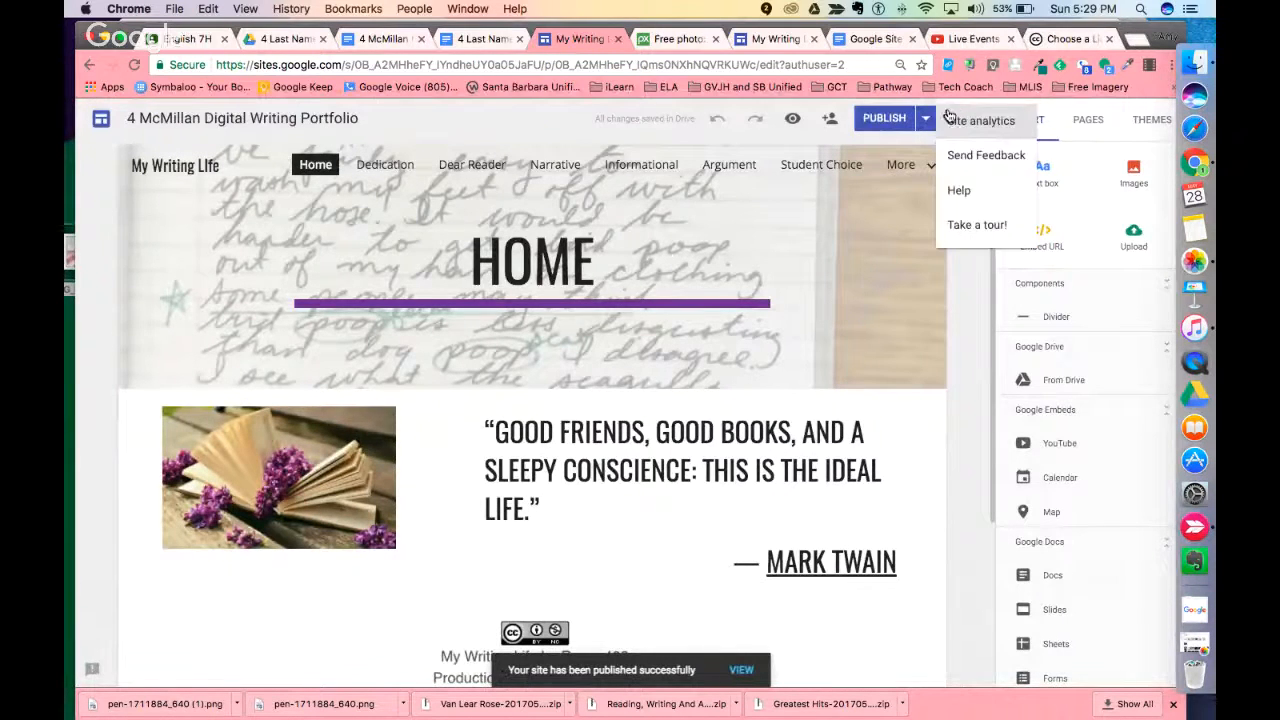
left_click(926, 118)
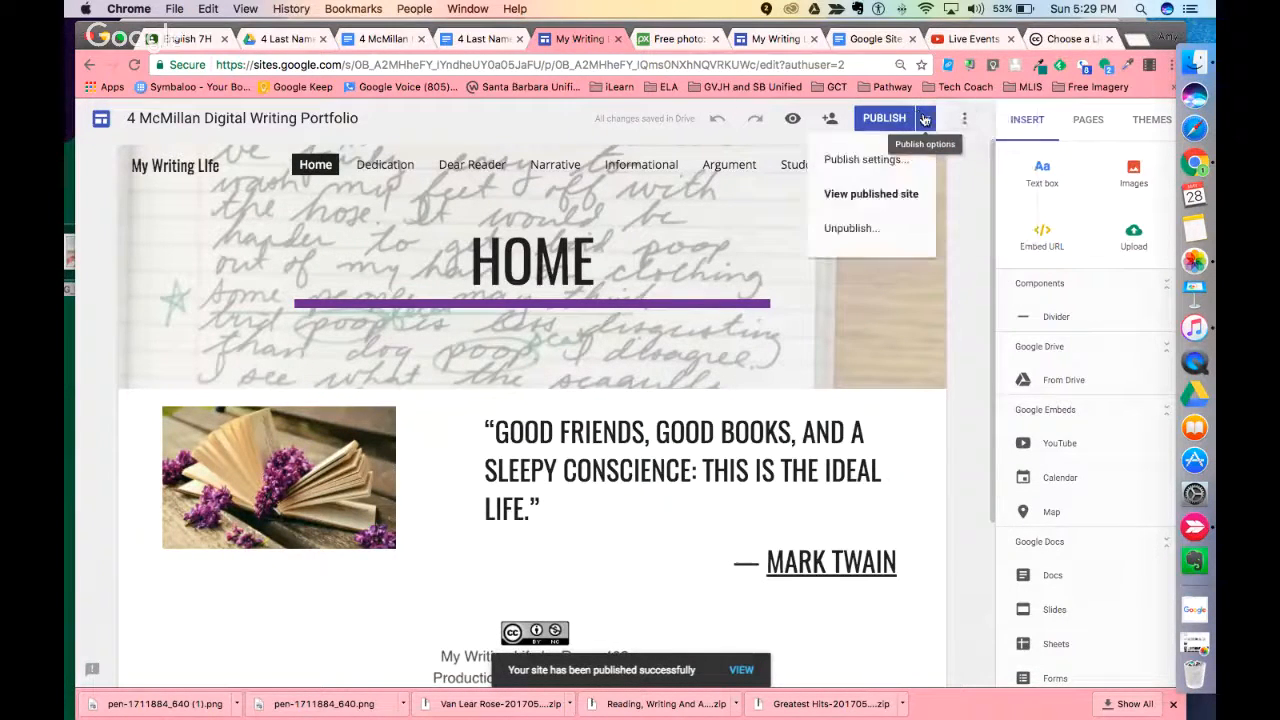
left_click(866, 195)
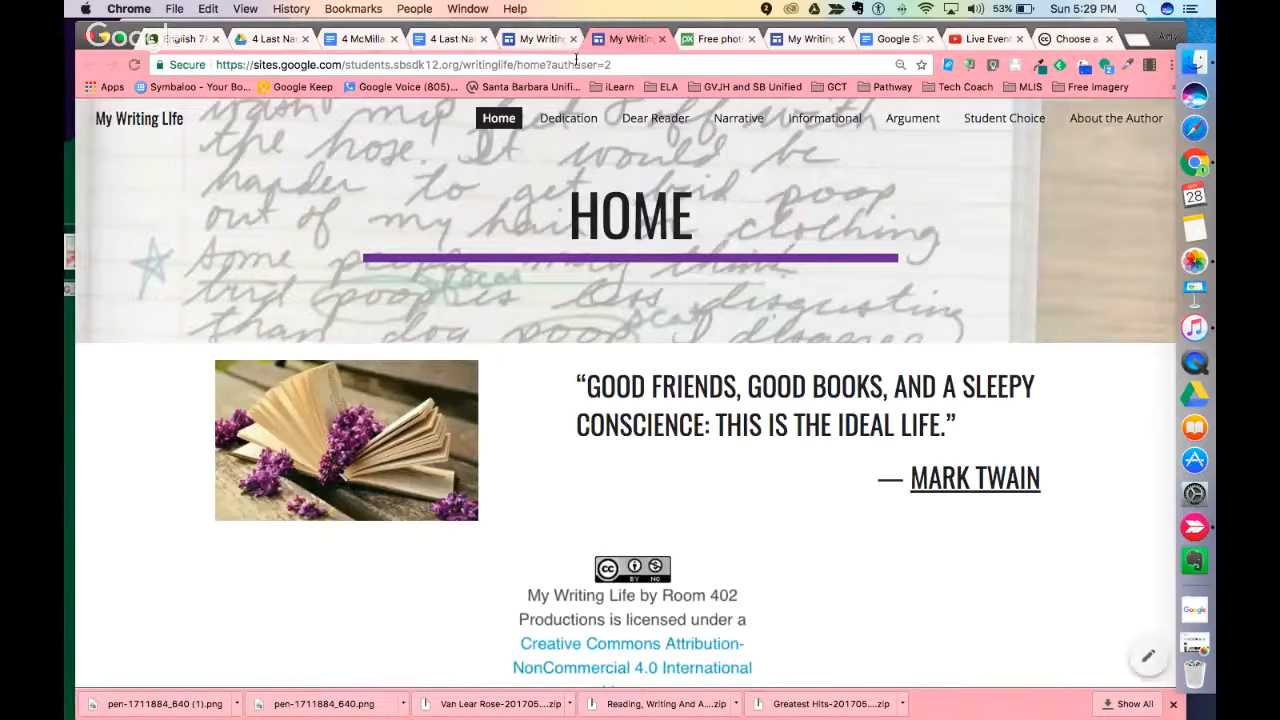
left_click(574, 63)
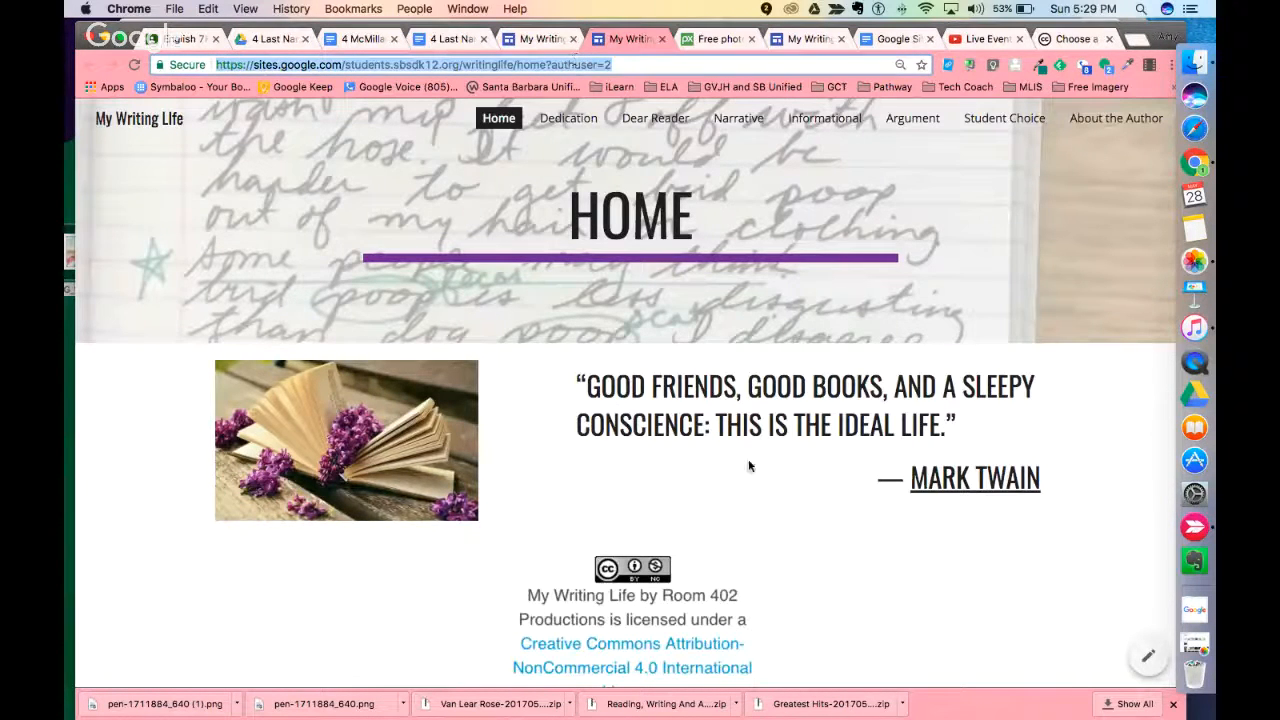